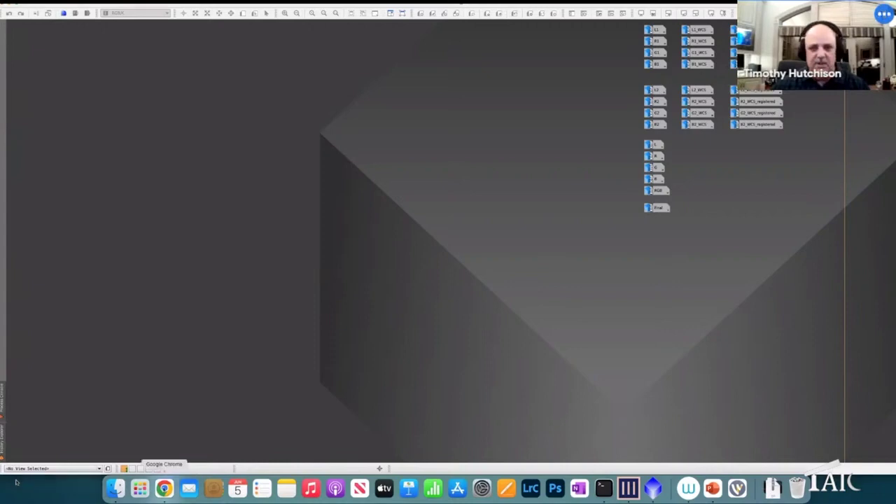
- Switch to Chrome, view the NGC3628 and M65 and M66 images in the AstroBin gallery, and return to PixInsight
left_click(164, 488)
left_click(249, 7)
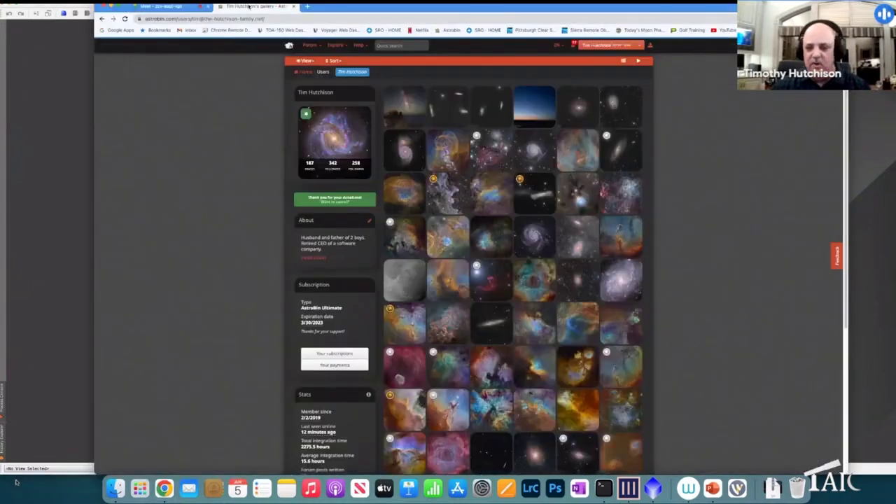
mouse_move(491, 119)
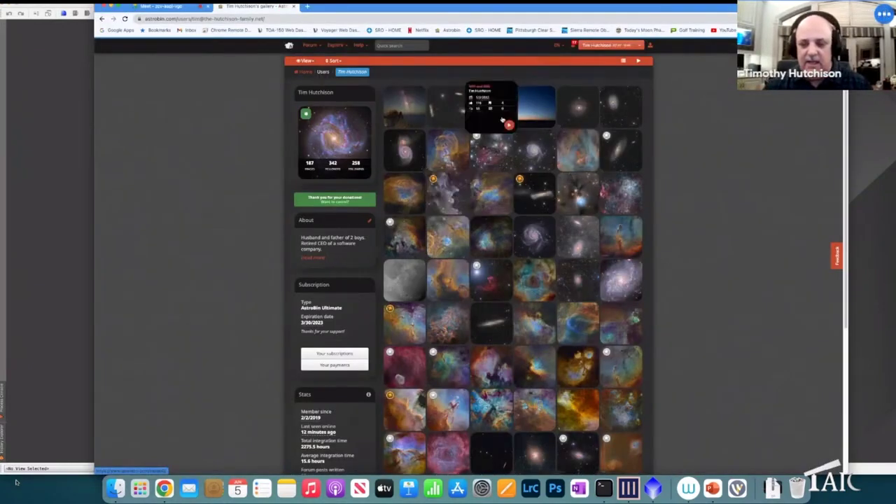
left_click(533, 195)
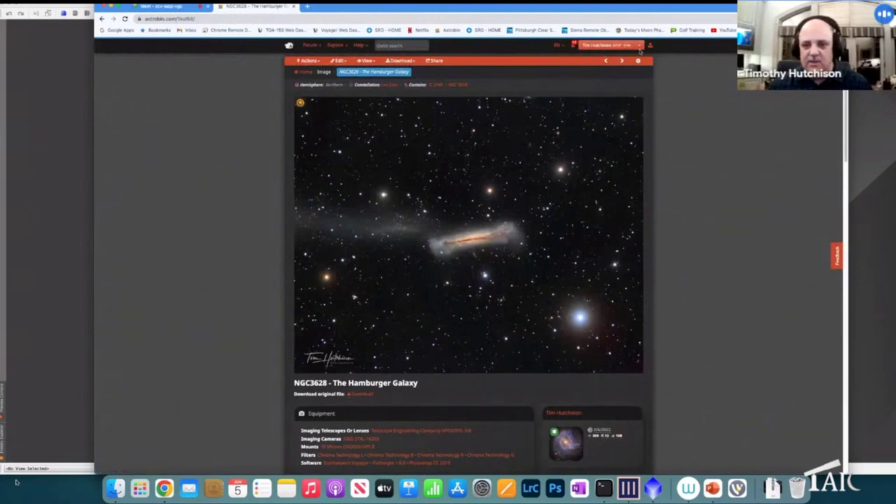
left_click(103, 19)
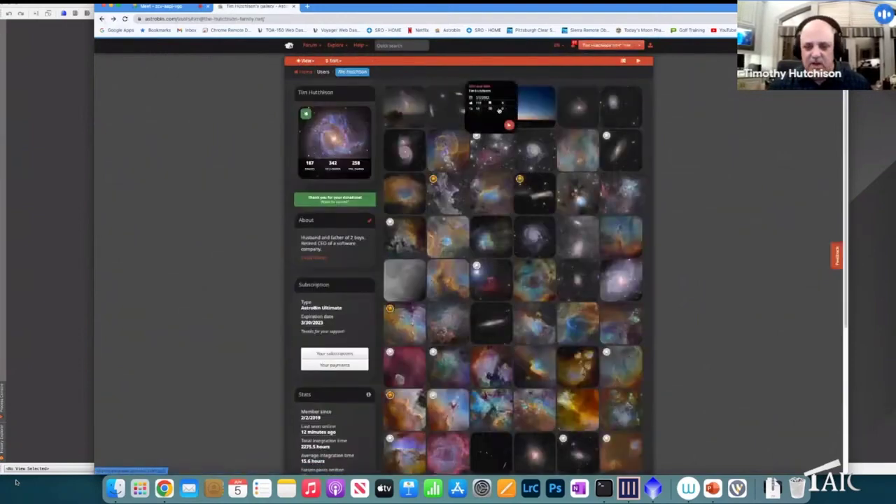
left_click(492, 108)
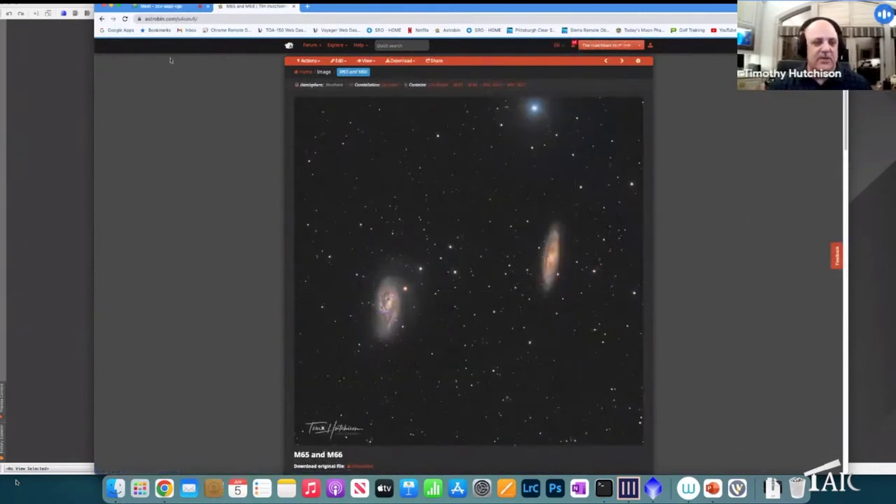
left_click(60, 105)
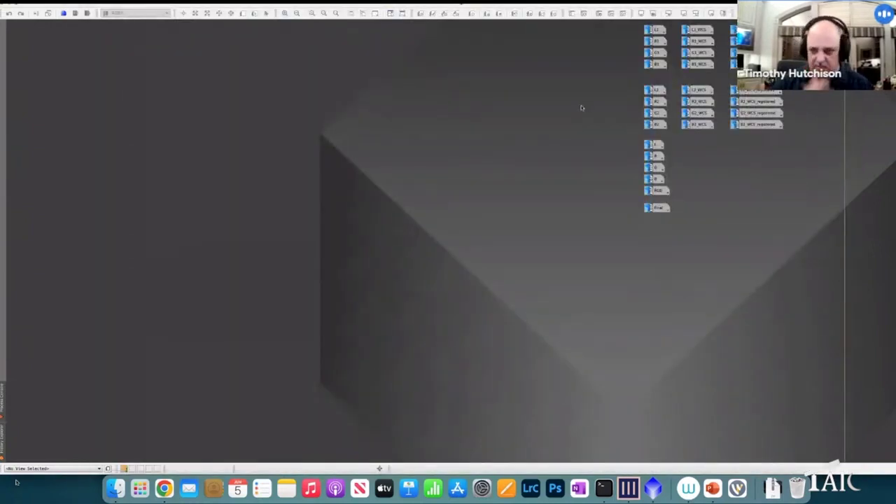
- View the first panel's L1, R1, G1 and B1 images and minimize them back to icons
double_click(657, 31)
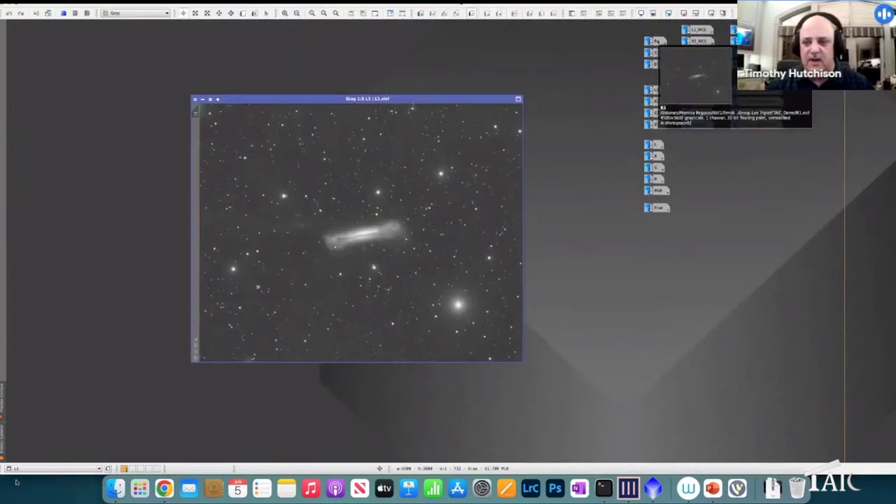
double_click(657, 41)
double_click(656, 52)
double_click(657, 64)
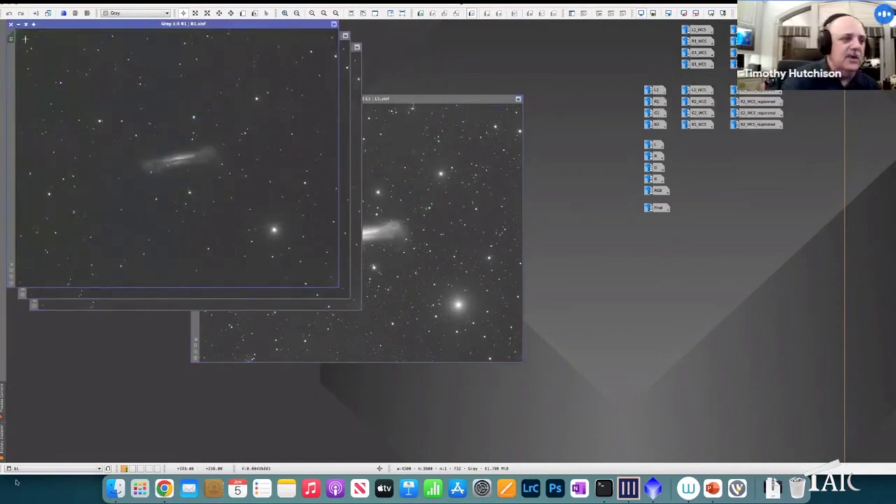
left_click(18, 24)
left_click(30, 35)
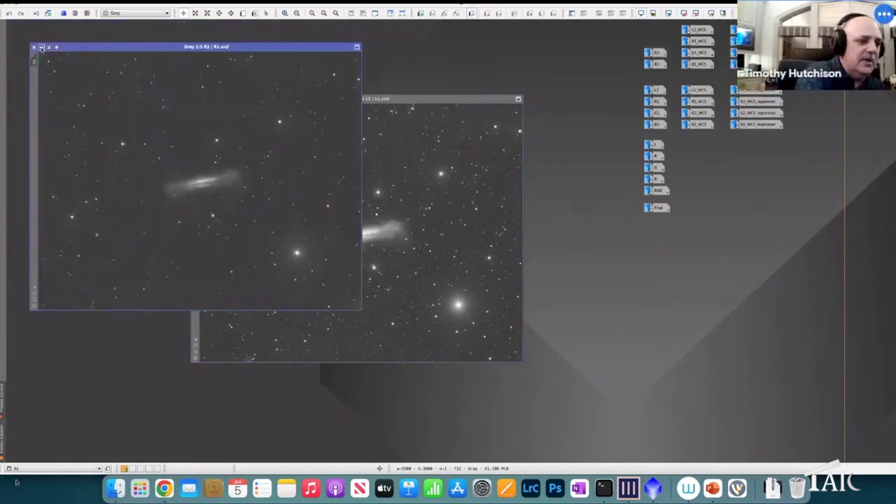
left_click(41, 47)
left_click(202, 99)
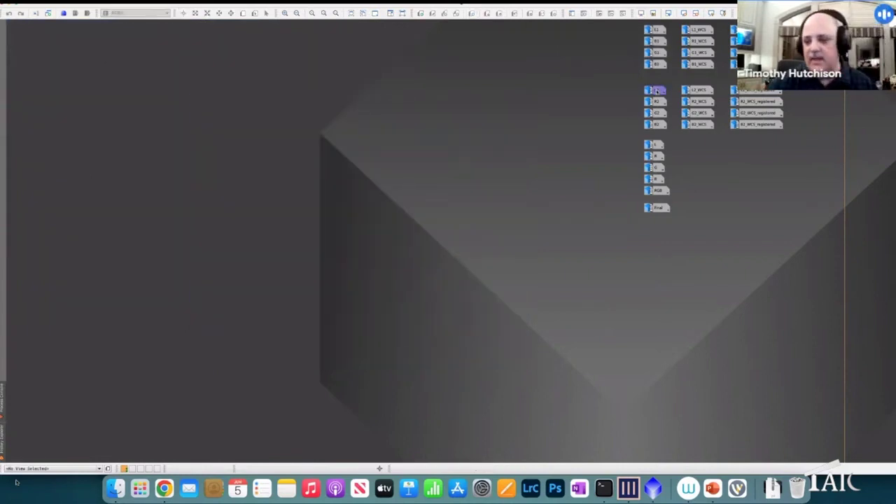
- View the second panel's L2, R2, G2 and B2 images and minimize them back to icons
double_click(655, 91)
double_click(655, 101)
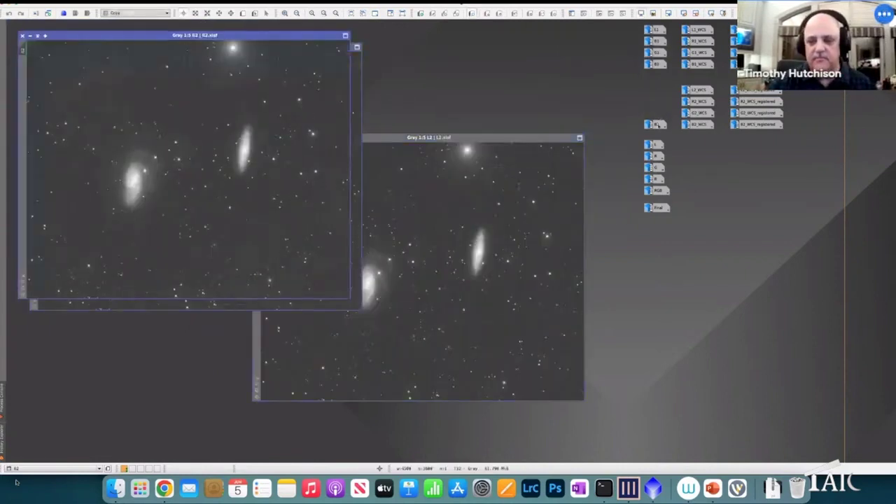
double_click(657, 125)
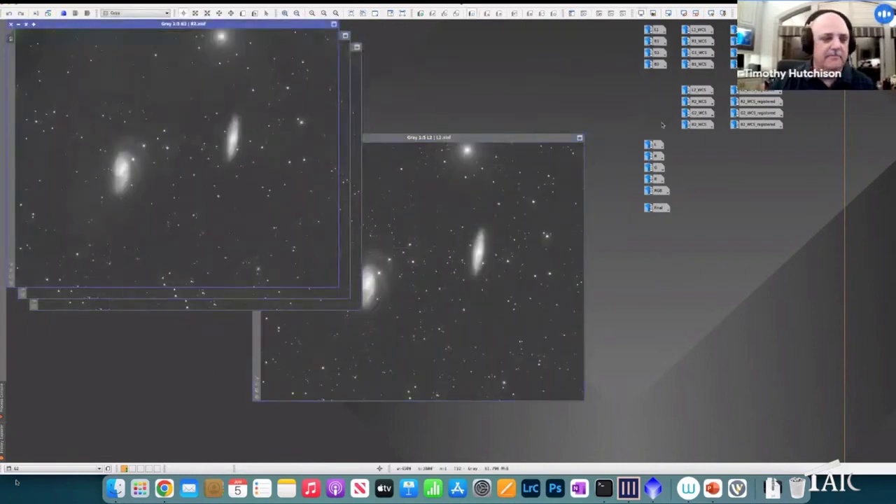
left_click(18, 24)
left_click(29, 35)
left_click(41, 47)
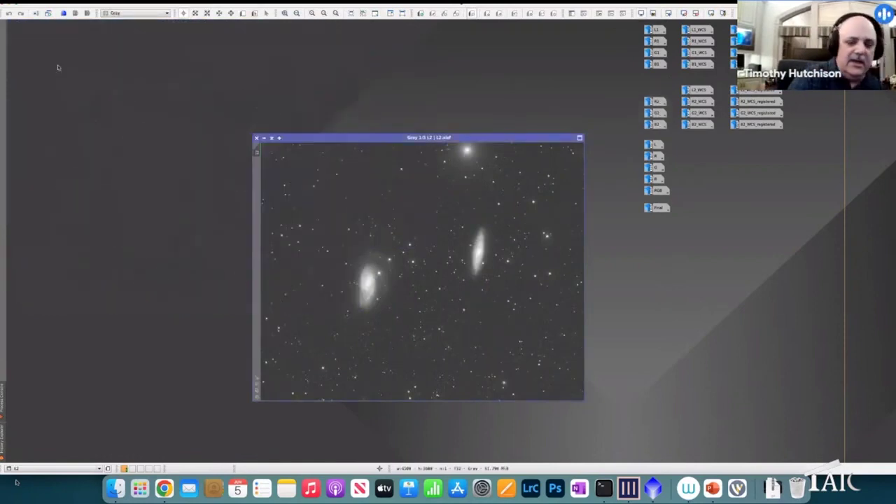
left_click(264, 137)
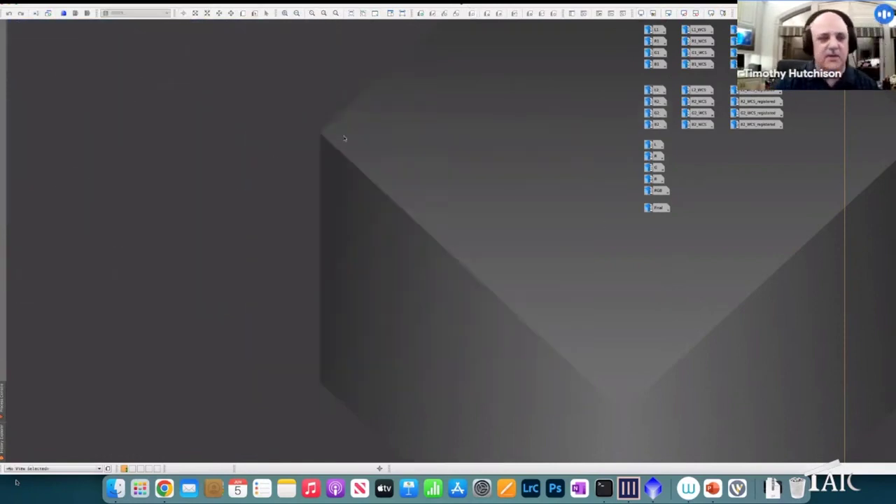
- Launch the ImageSolver script and clear its list of target files
left_click(191, 2)
mouse_move(232, 53)
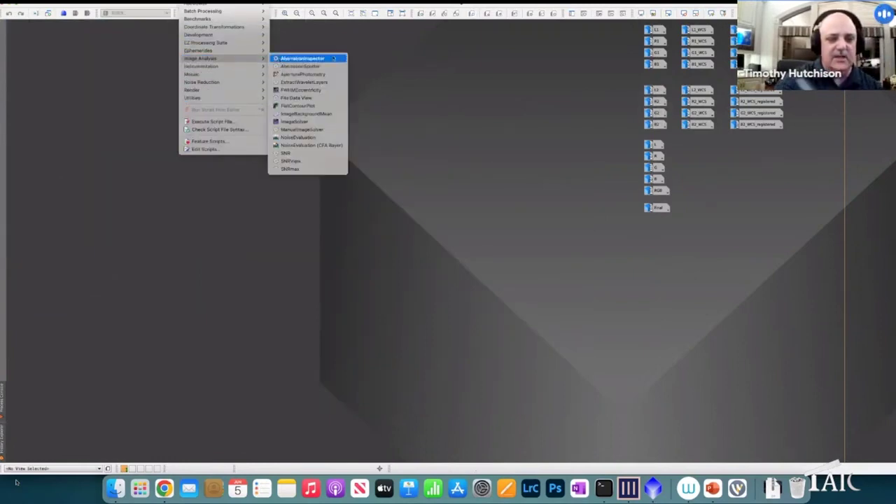
left_click(326, 124)
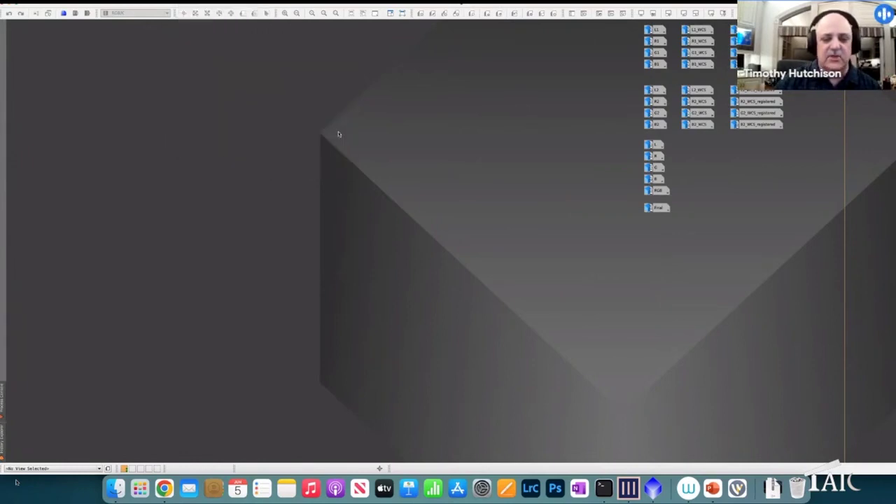
left_click(536, 132)
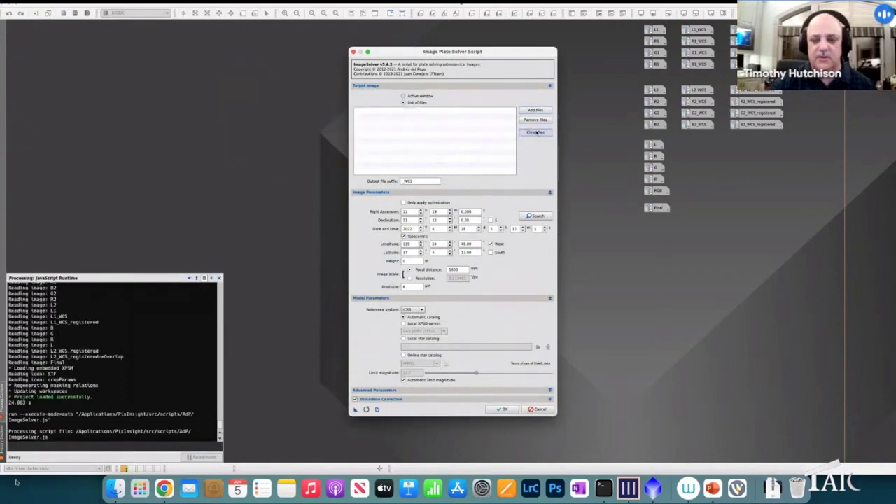
- Add all eight XISF files, B1 through R2, from the original tiles folder as plate-solving targets
left_click_drag(498, 52, 442, 40)
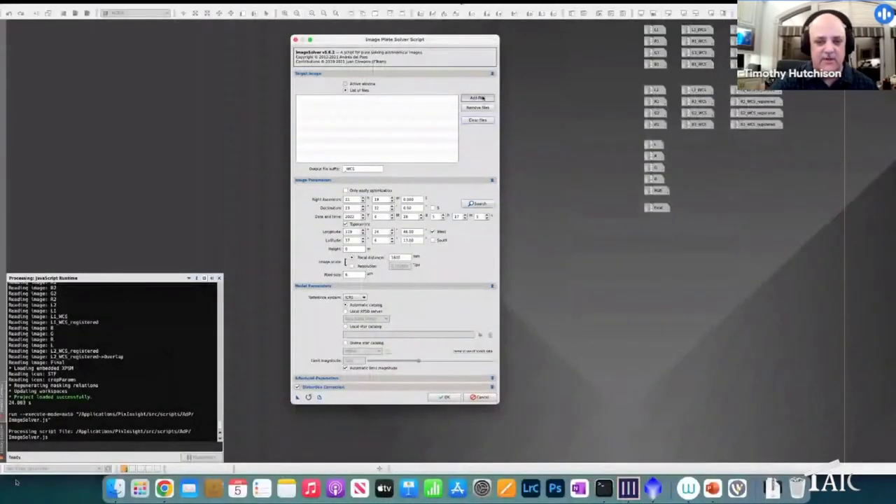
left_click(482, 98)
left_click(336, 135)
double_click(433, 108)
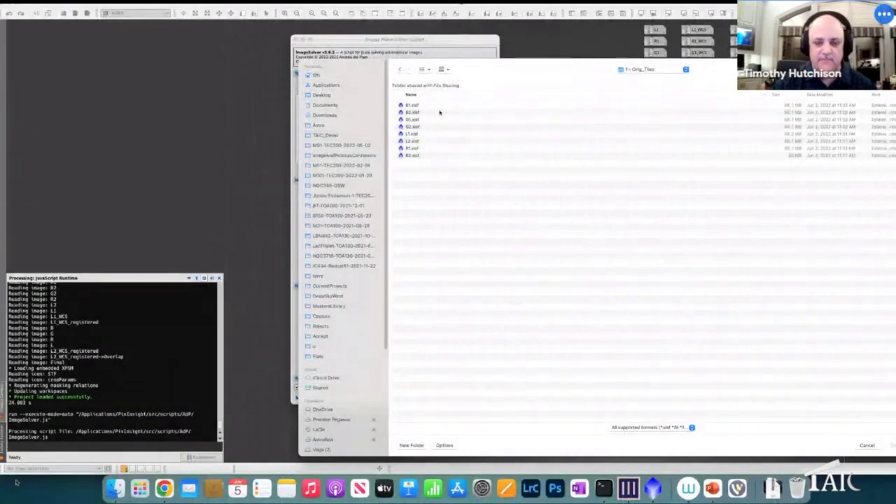
left_click_drag(406, 189, 429, 86)
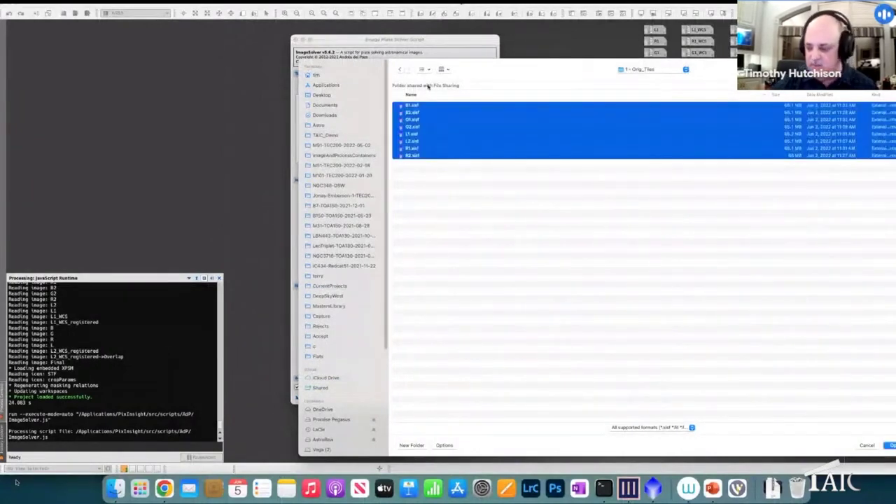
key("Return")
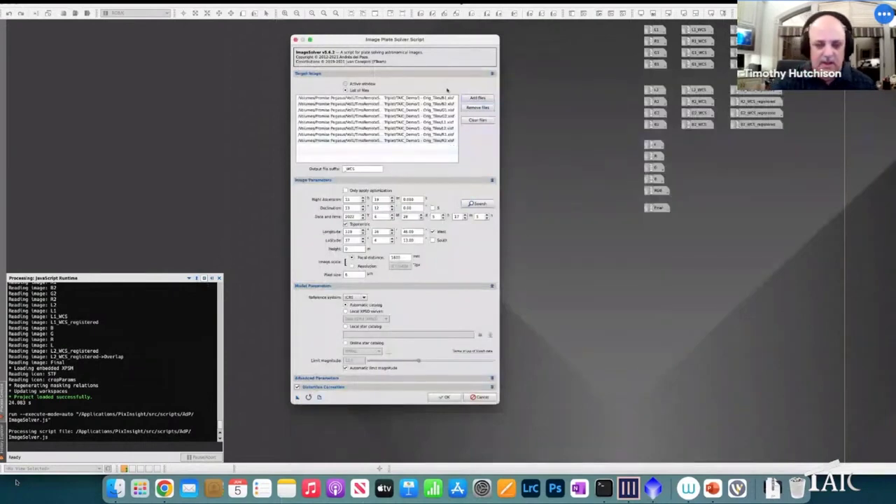
- Search the online coordinates for "leo triplet" and apply the Leo Triplet entry to the image parameters
left_click(477, 203)
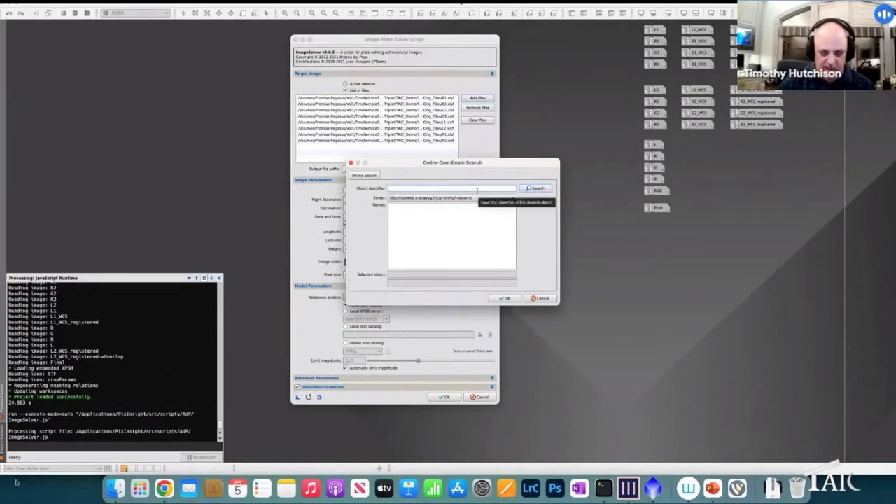
type("M")
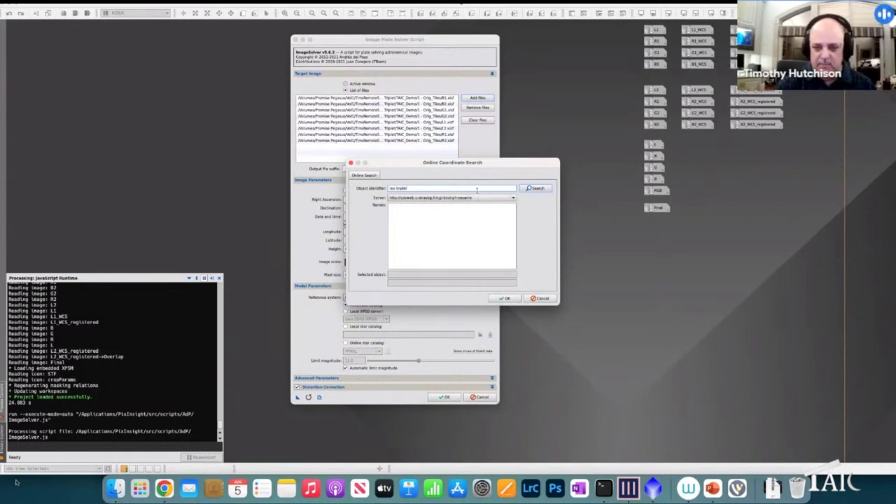
key("Return")
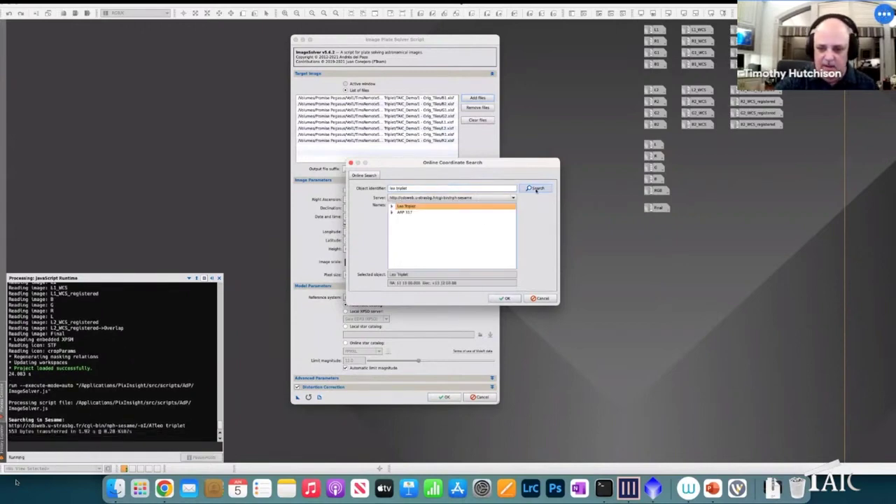
left_click(413, 213)
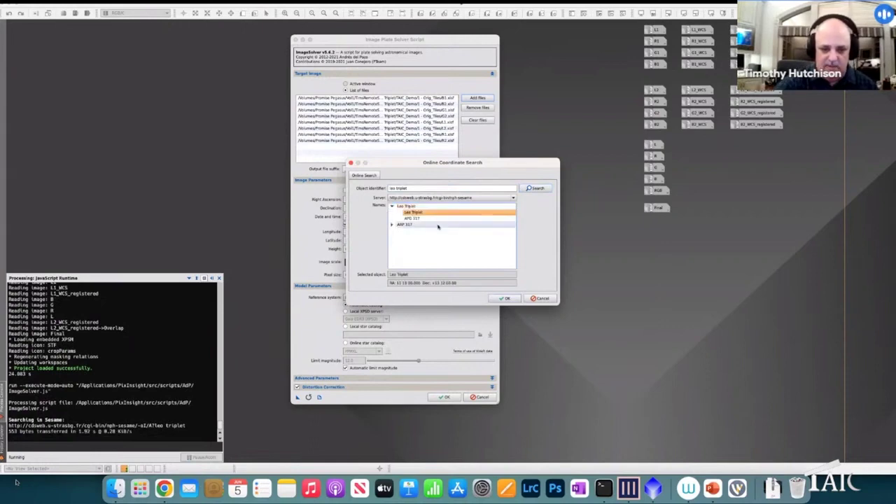
left_click(506, 298)
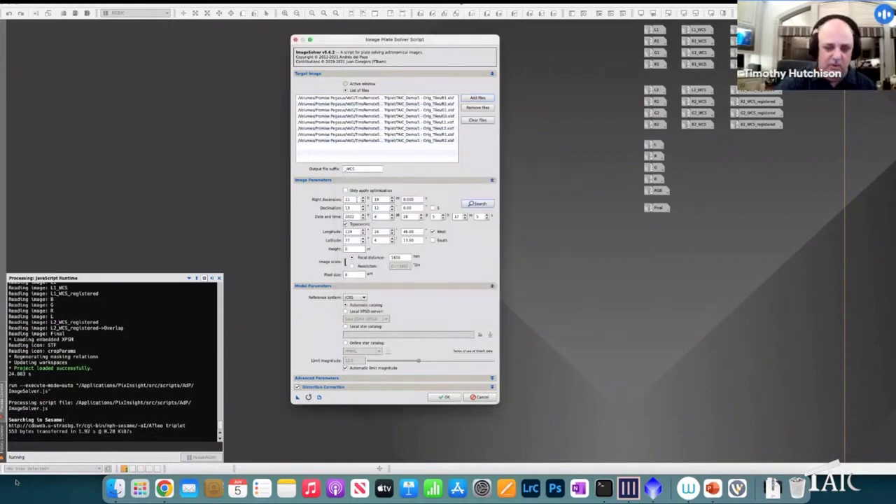
- Check the coordinates, observer location, focal distance and pixel size, and set the observer height to 1450 m
double_click(378, 199)
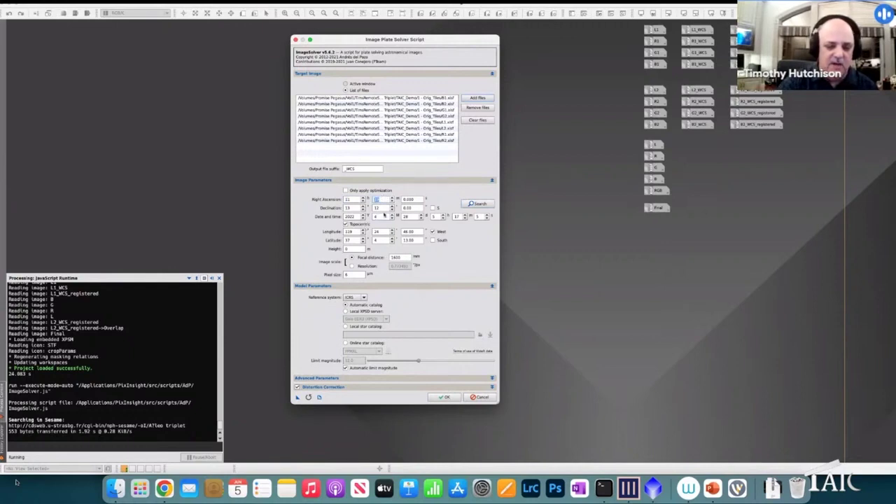
double_click(348, 231)
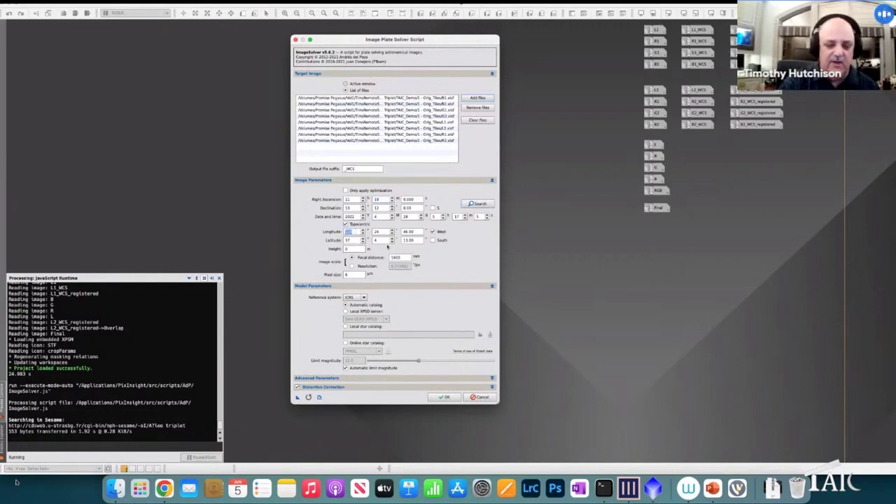
double_click(349, 240)
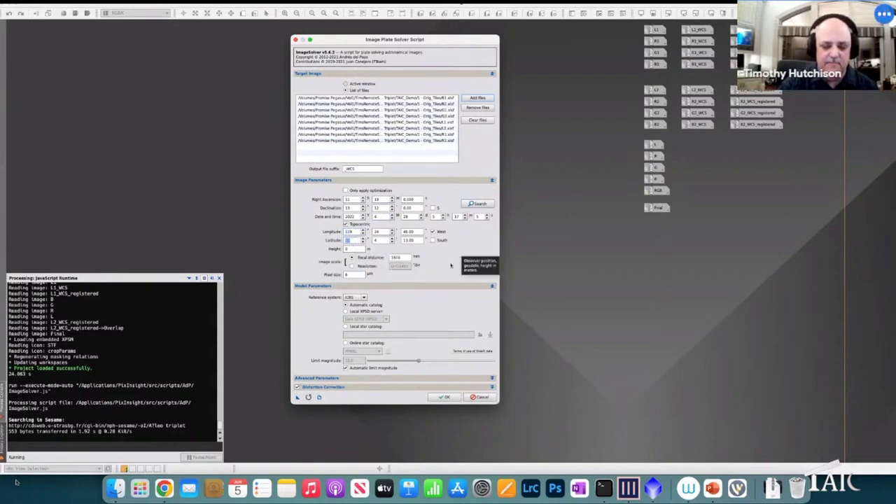
double_click(396, 258)
double_click(351, 275)
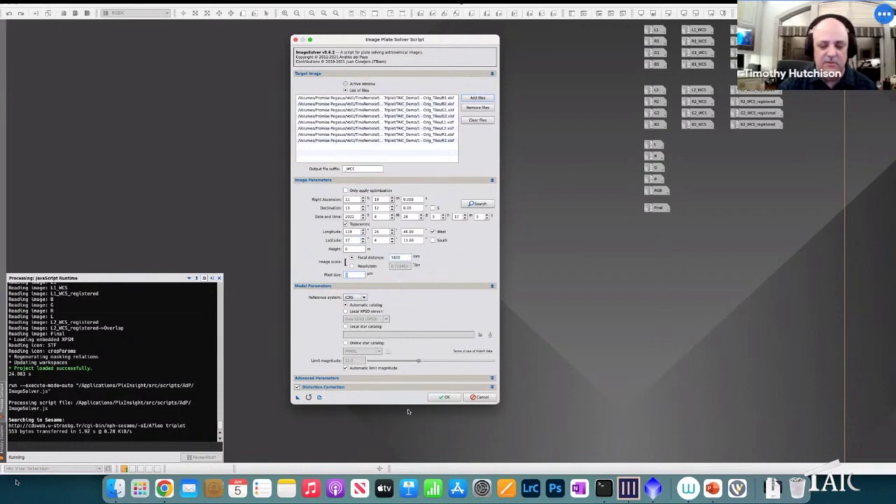
double_click(354, 249)
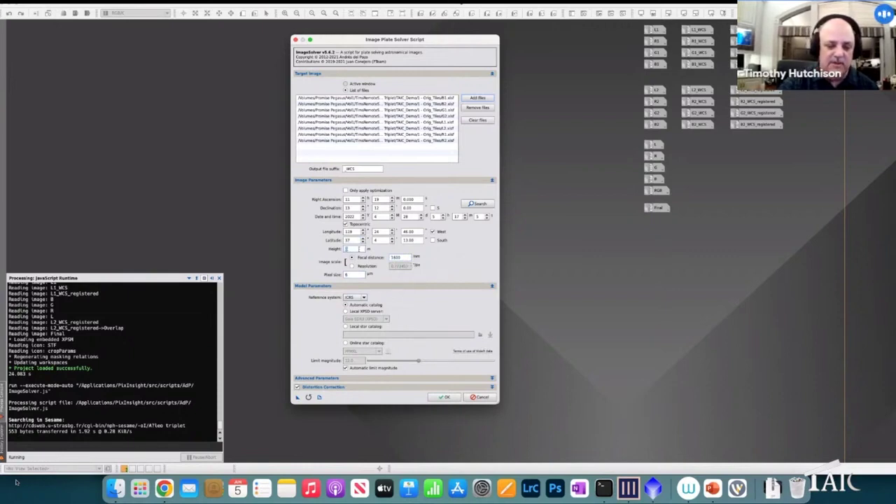
type("1400")
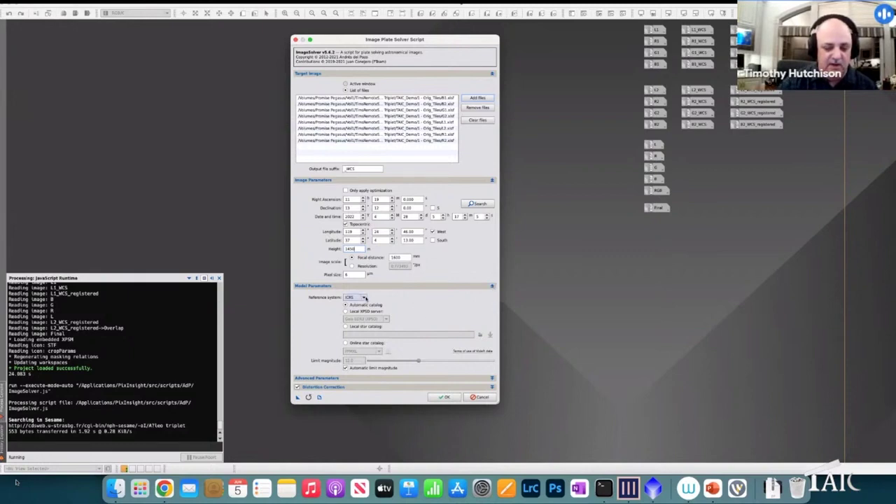
- Keep ICRS as the reference system, collapse the model parameters and expand the distortion correction settings
left_click(354, 298)
left_click(378, 301)
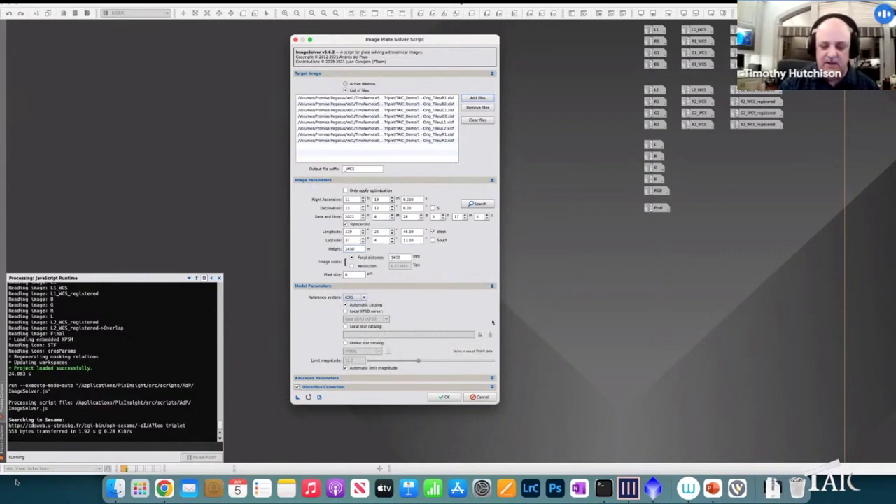
left_click(493, 287)
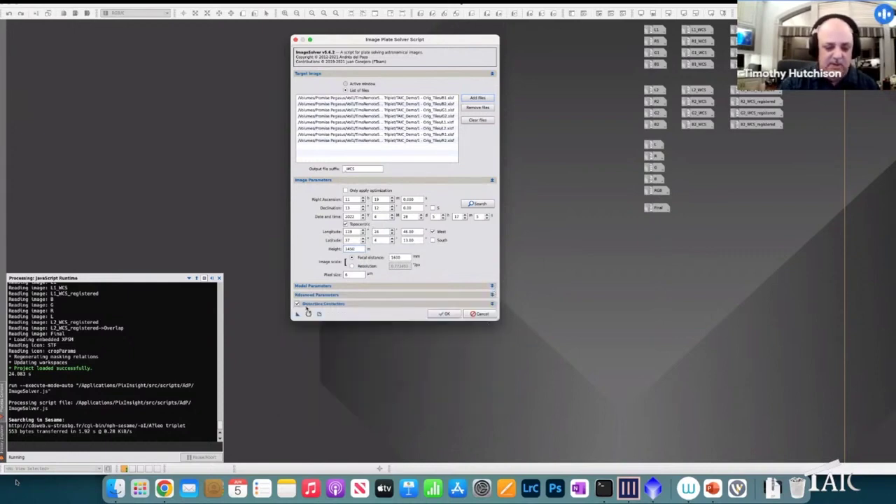
left_click(493, 304)
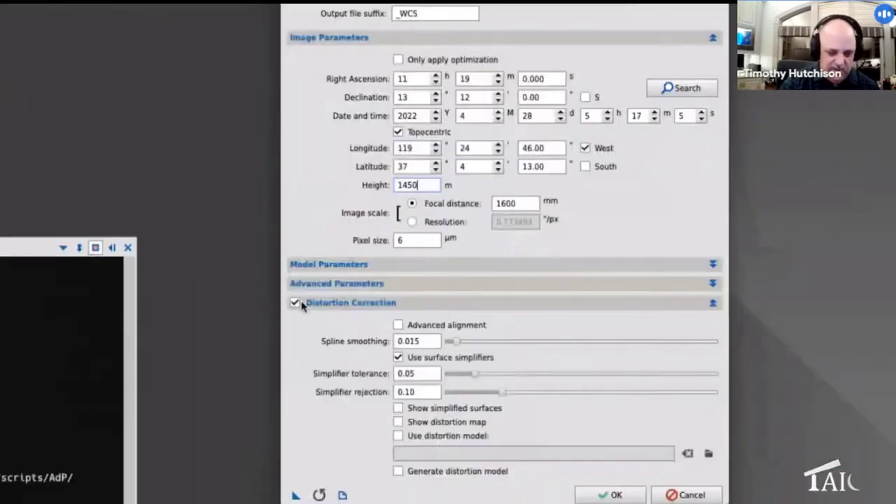
- Keep distortion correction enabled, collapse its settings and dismiss the plate solver without running it
left_click(298, 305)
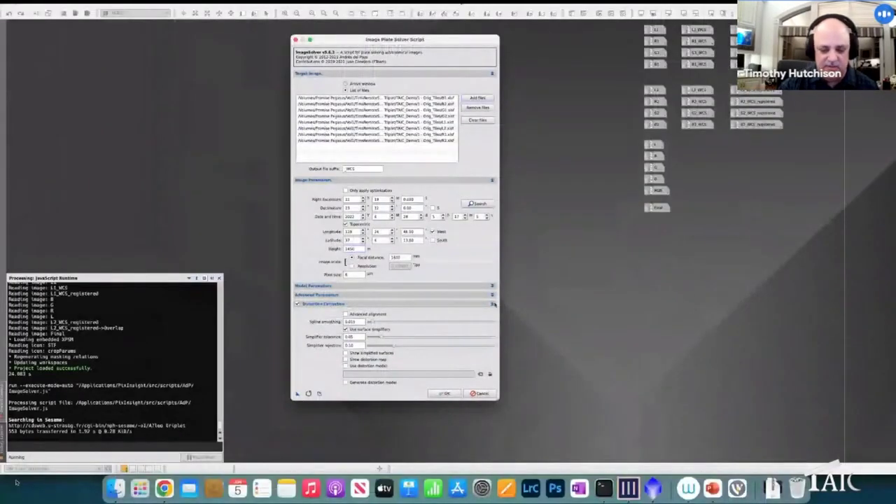
left_click(493, 305)
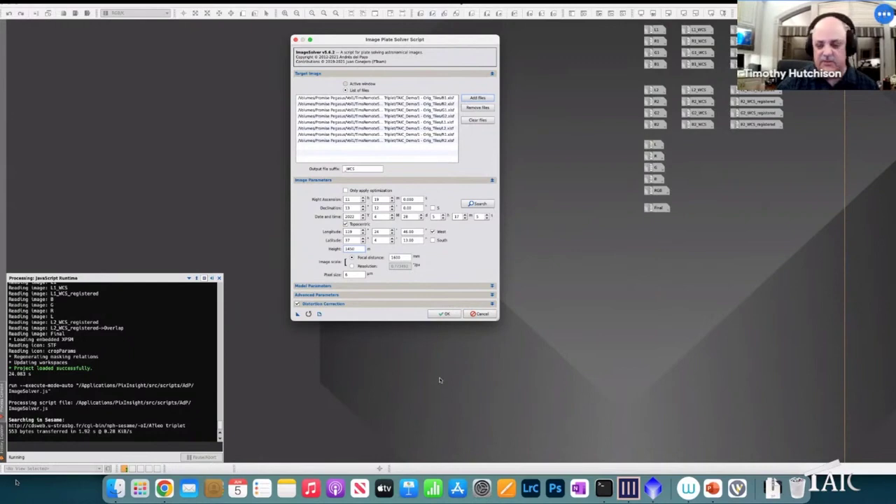
left_click(483, 314)
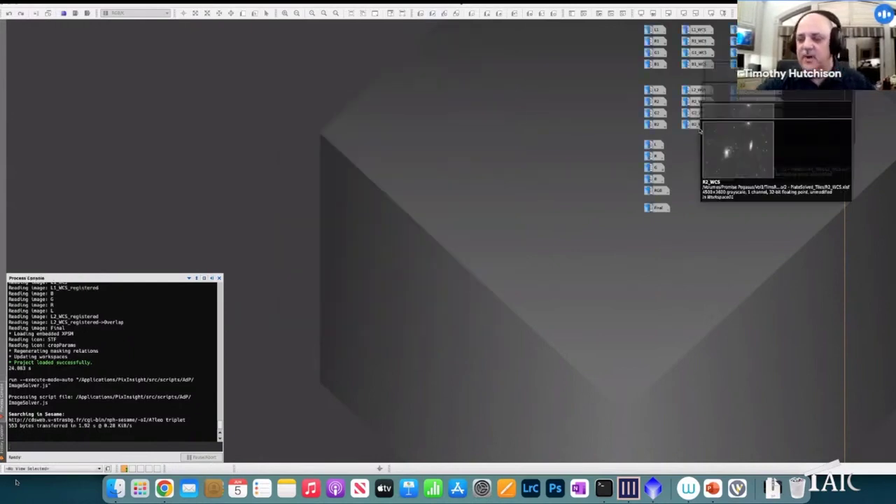
- Open L1_WCS and L1 to compare the plate-solved tile with its original, and minimize both images
left_click_drag(692, 163, 719, 23)
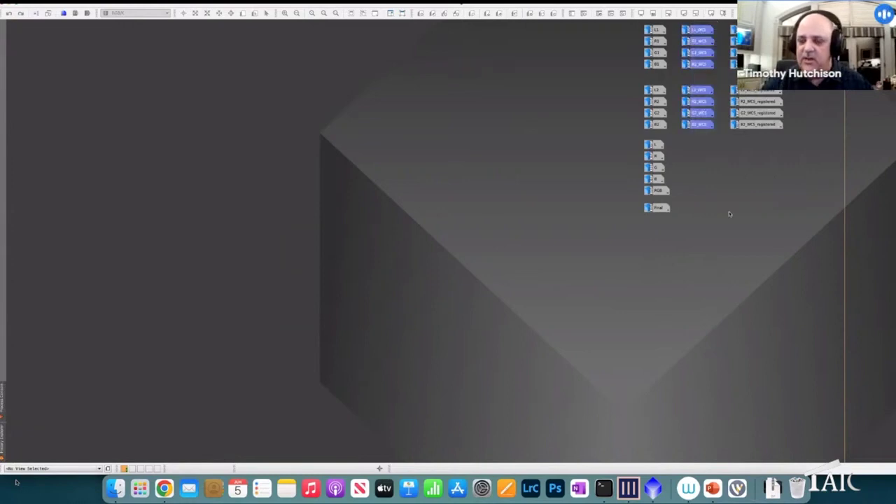
left_click(734, 188)
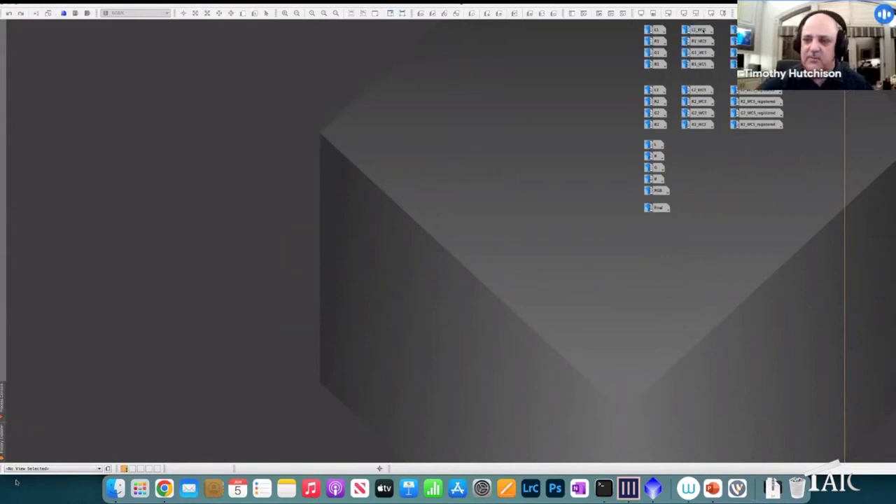
double_click(701, 30)
mouse_move(525, 156)
left_mouse_down()
mouse_move(351, 84)
mouse_move(327, 61)
left_mouse_up()
double_click(656, 30)
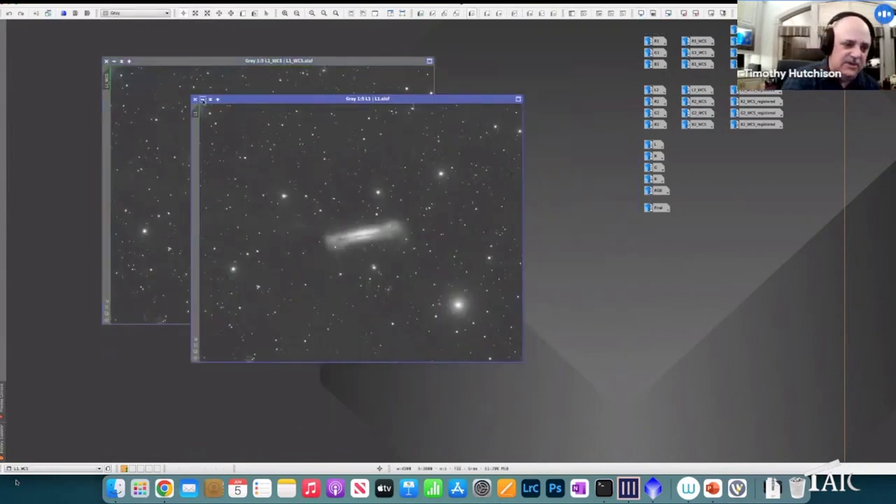
left_click(203, 99)
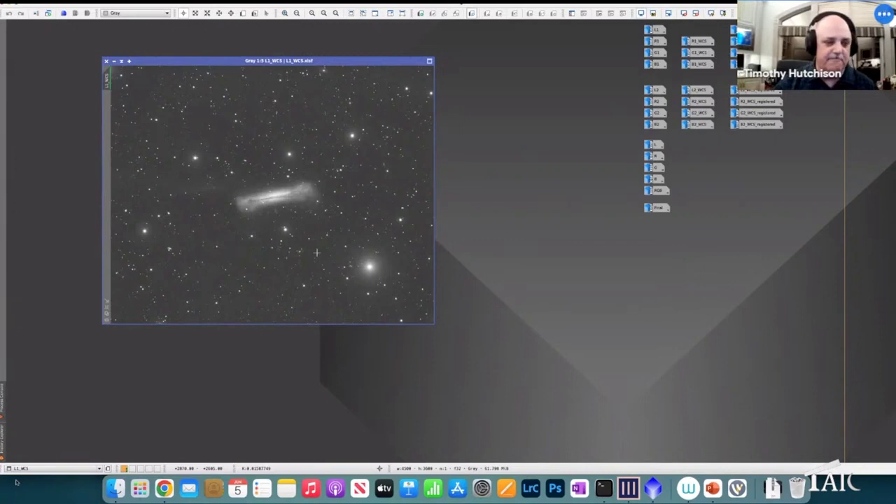
left_click(114, 60)
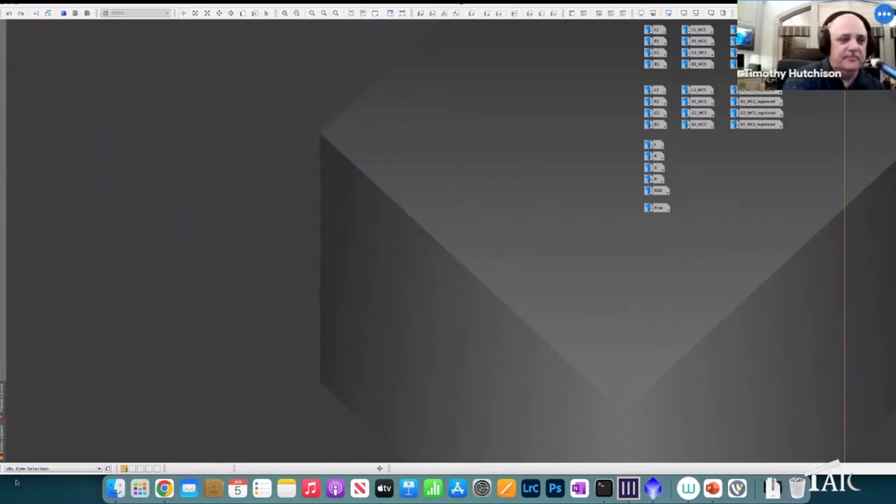
- Start the MosaicByCoordinates script and clear its existing tile list
left_click(193, 1)
mouse_move(249, 73)
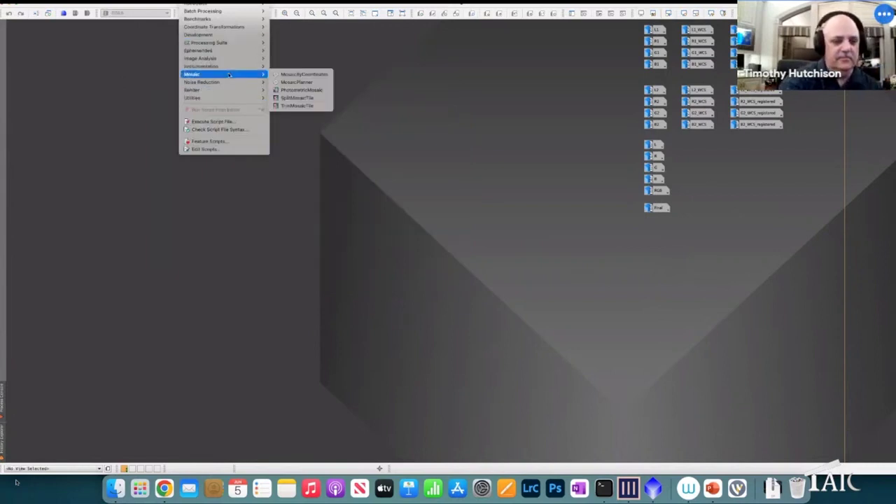
left_click(328, 75)
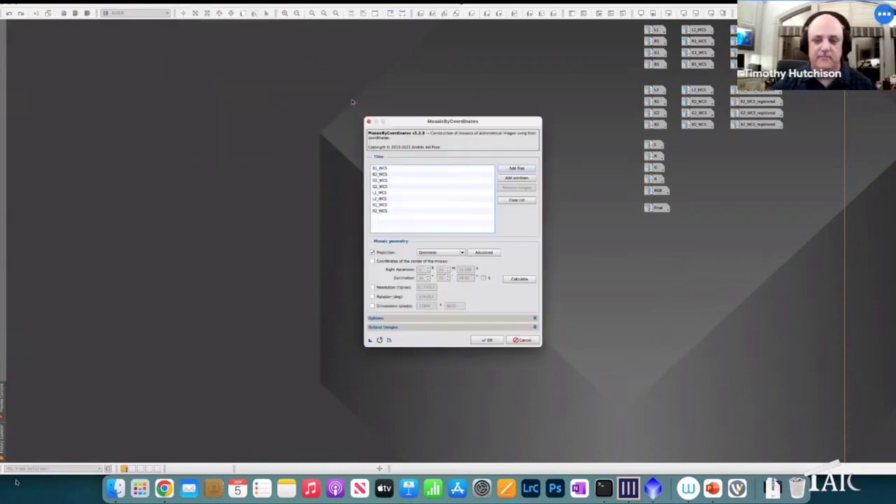
left_click(516, 200)
left_click_drag(502, 123, 397, 74)
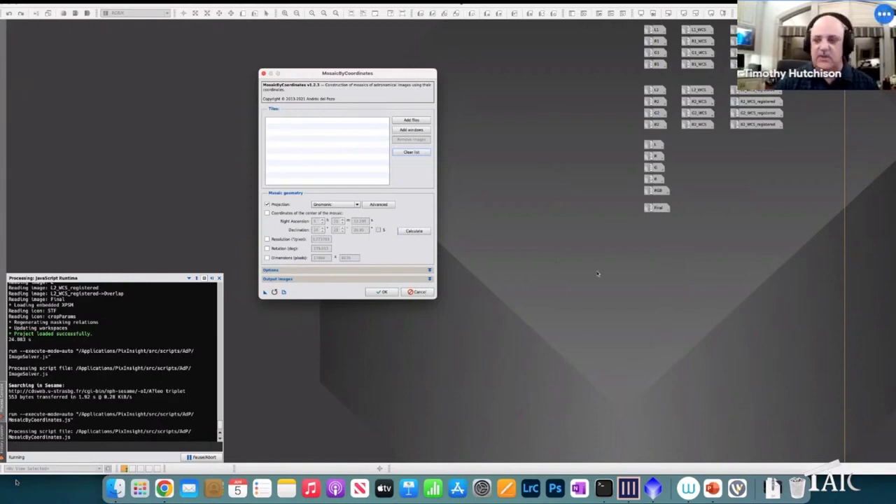
- Add the open R2_WCS, R1_WCS, L2_WCS, G2_WCS, G1_WCS, B2_WCS and B1_WCS views as tiles and dismiss the script without running it
left_click(425, 131)
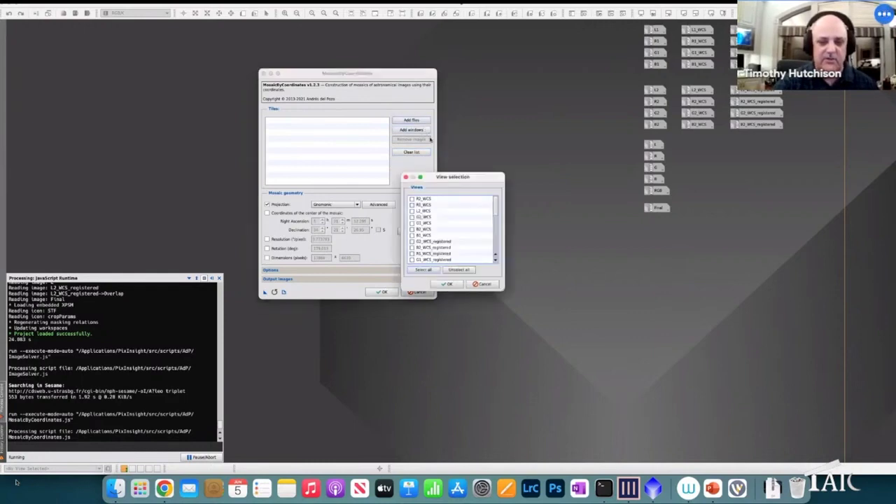
left_click(412, 199)
left_click(411, 206)
left_click(412, 211)
left_click(412, 217)
left_click(412, 223)
left_click(412, 229)
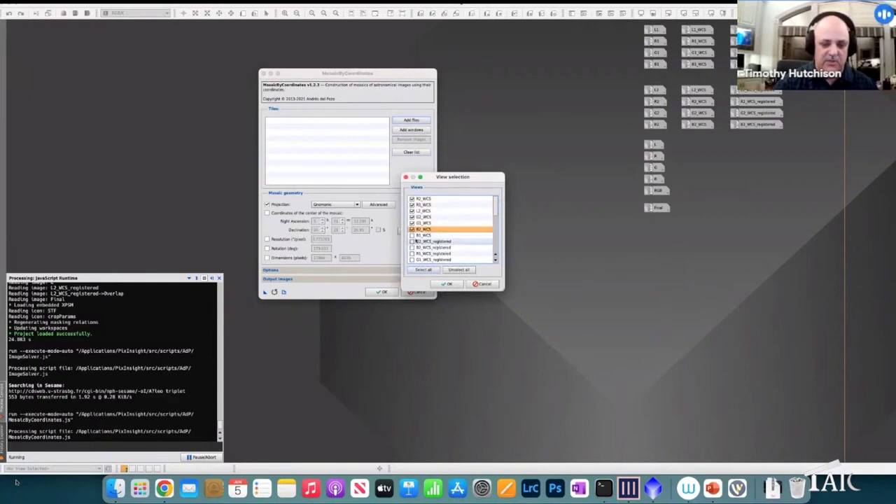
left_click(412, 236)
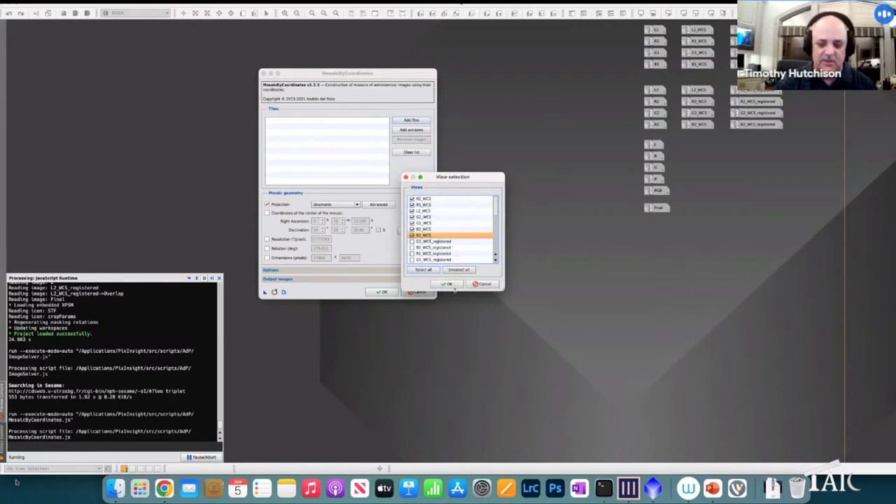
left_click(446, 284)
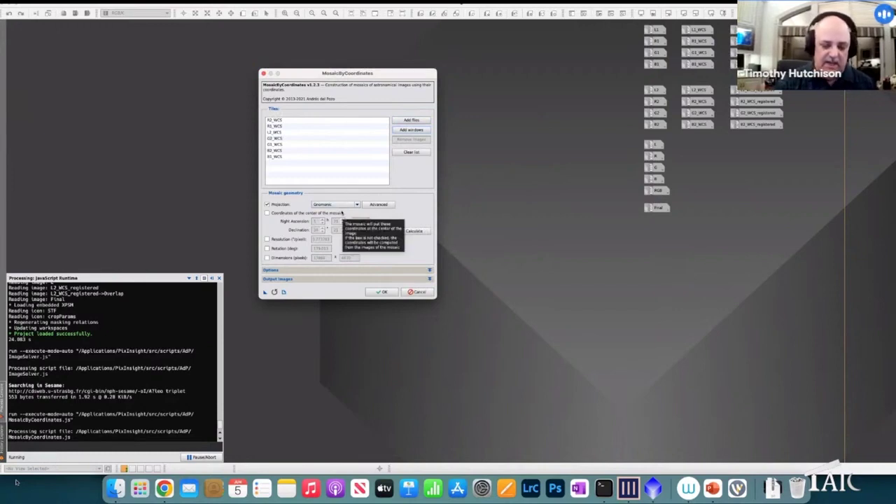
left_click(419, 292)
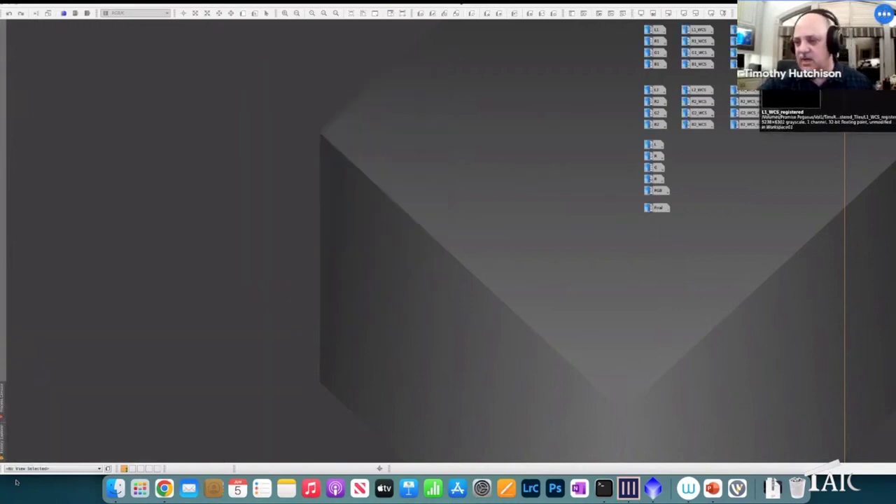
- Open L1_WCS_registered and L2_WCS_registered, and delete the Overlap preview from L2_WCS_registered
double_click(744, 90)
double_click(745, 102)
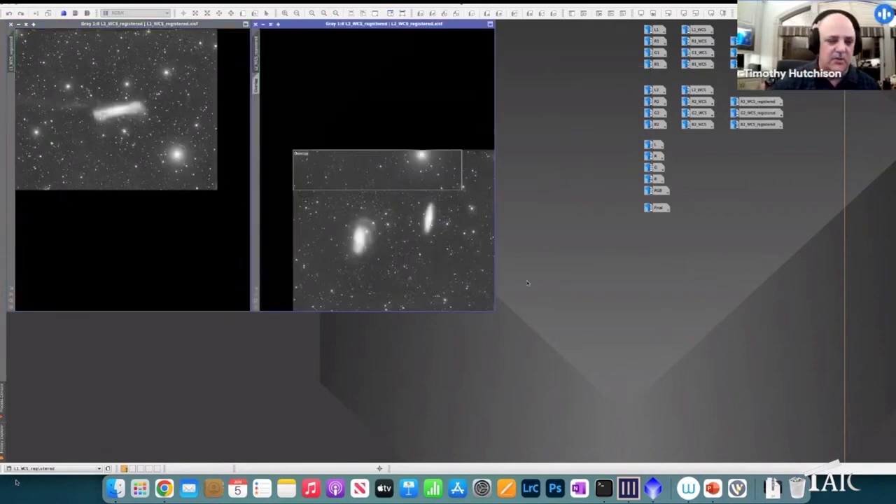
left_click(257, 84)
right_click(256, 84)
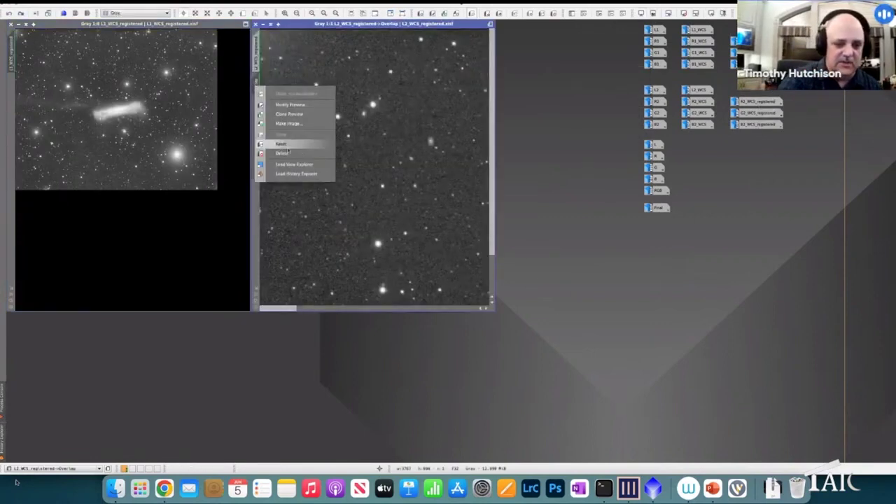
left_click(280, 152)
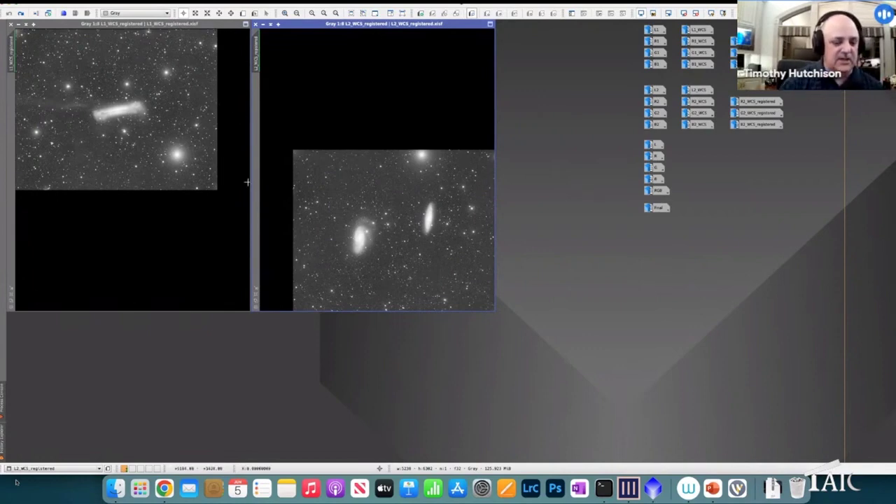
mouse_move(418, 25)
left_mouse_down()
mouse_move(212, 36)
mouse_move(179, 25)
mouse_move(419, 27)
left_mouse_up()
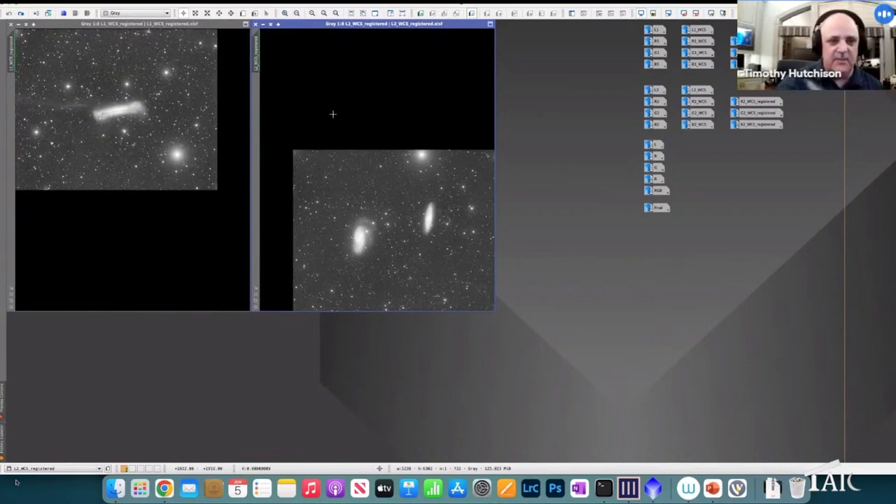
- Examine the upper edge of the star field in L2_WCS_registered at high magnification
left_click(284, 13)
left_click(284, 13)
left_click(284, 13)
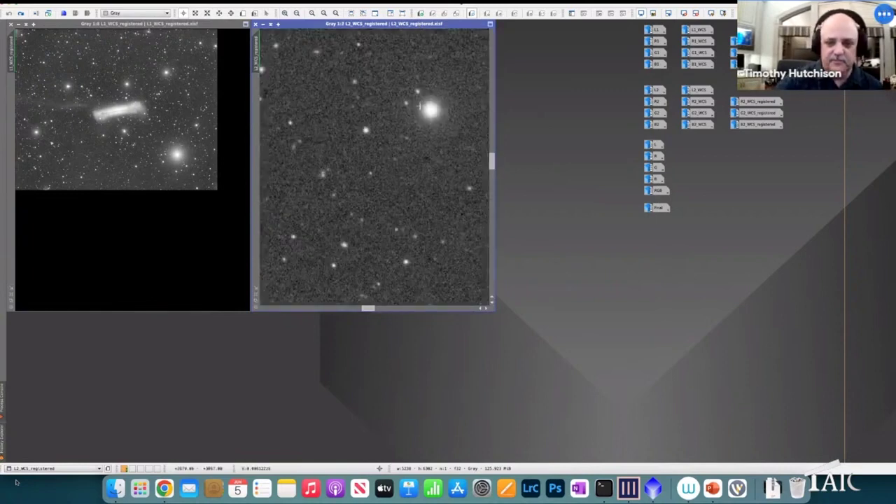
left_click_drag(385, 100, 385, 192)
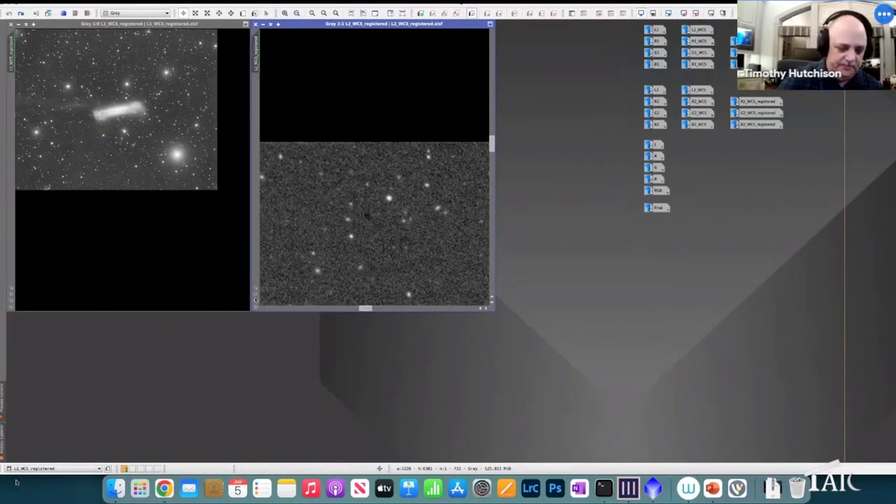
- Start the TrimMosaicTile script with L1_WCS_registered as the target view
left_click(199, 1)
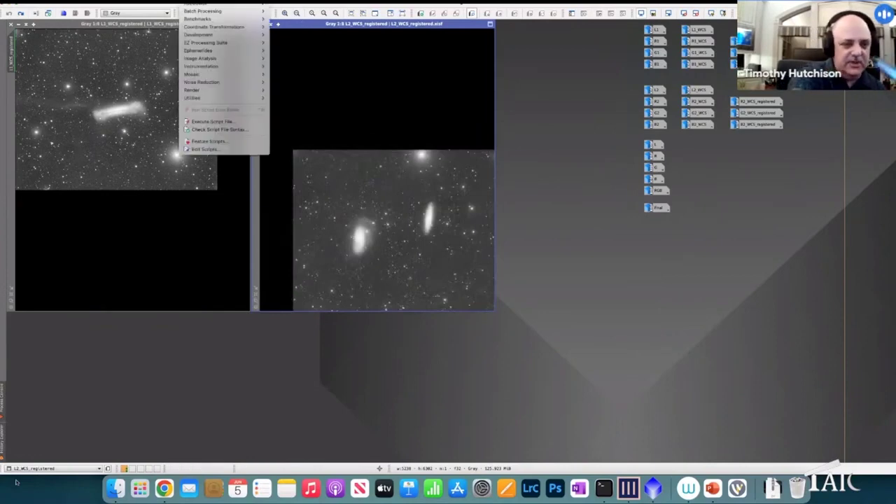
mouse_move(223, 74)
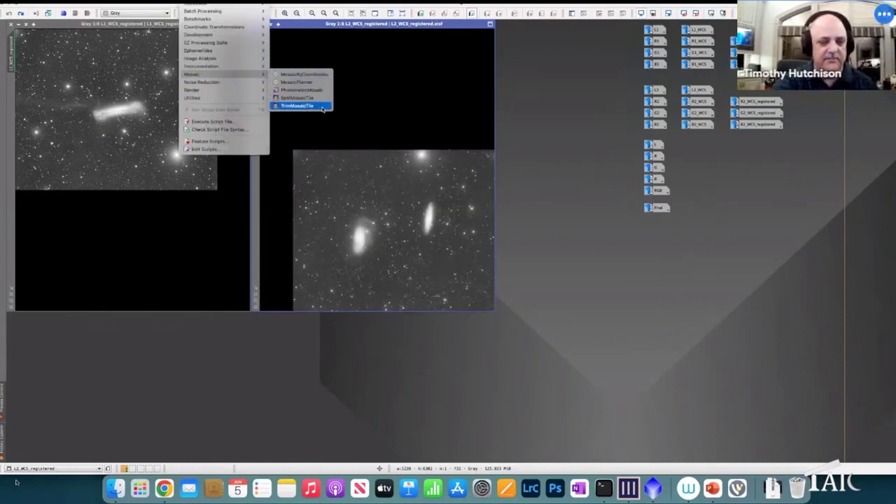
left_click(323, 107)
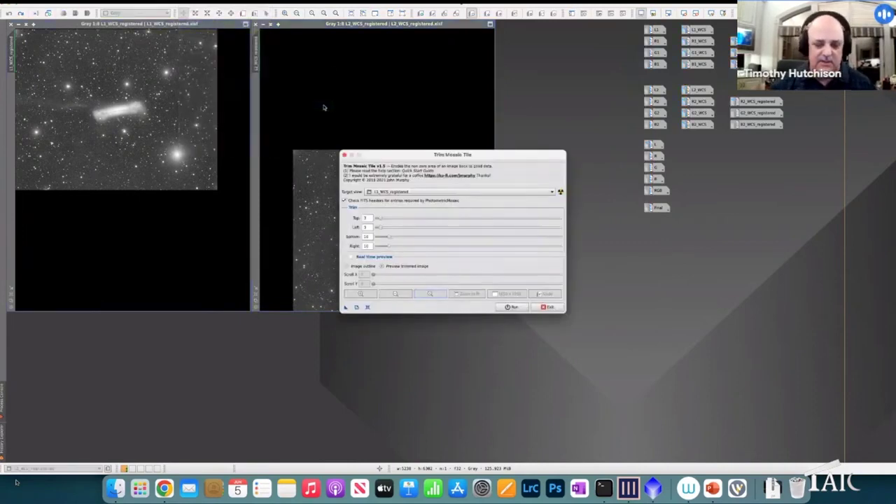
left_click_drag(488, 155, 588, 145)
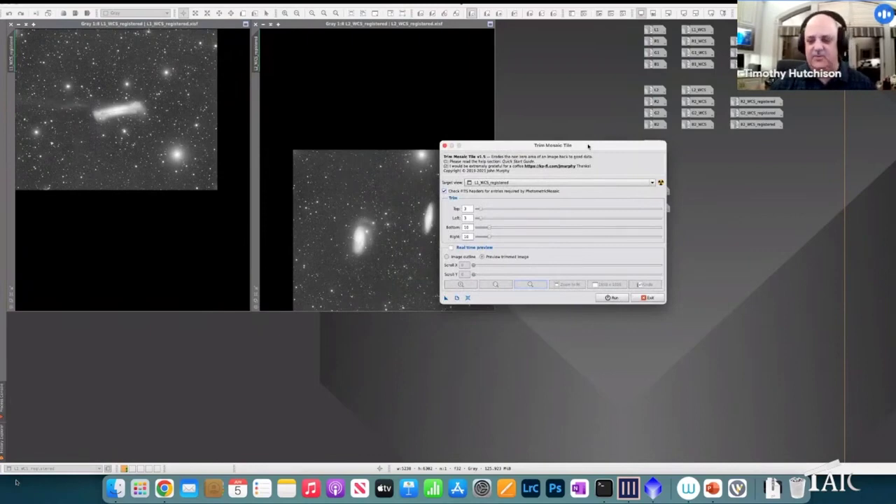
left_click(652, 182)
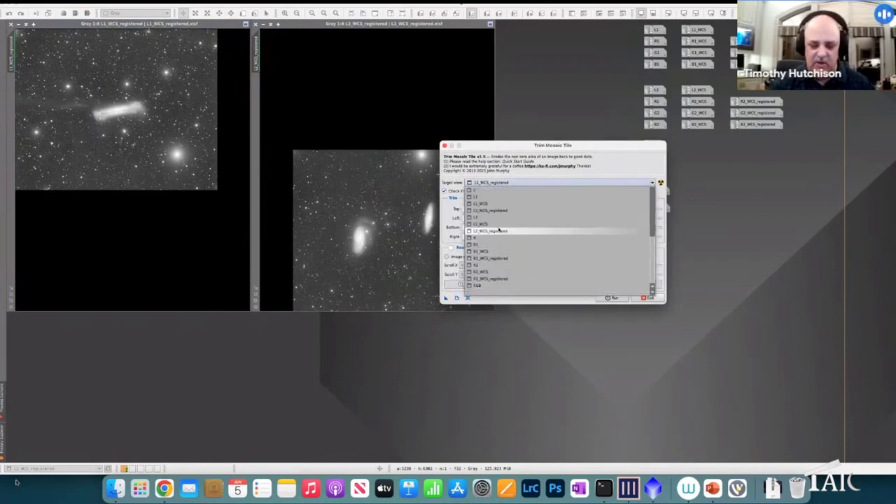
left_click(477, 209)
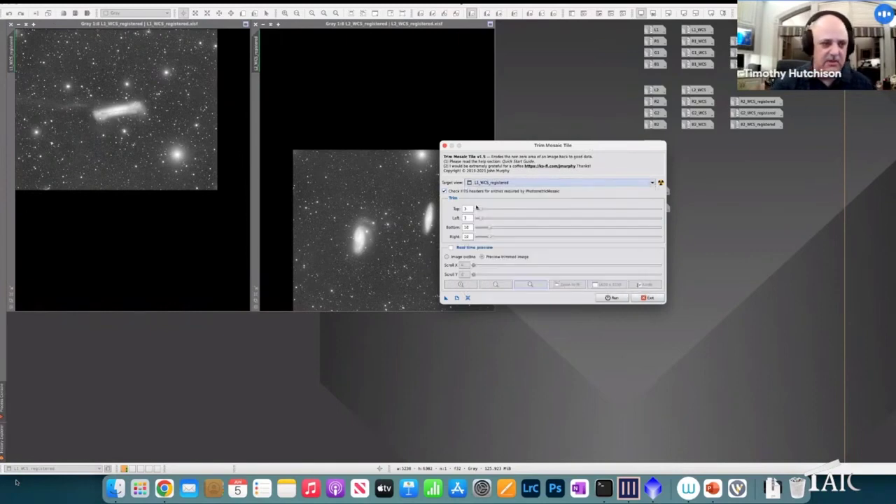
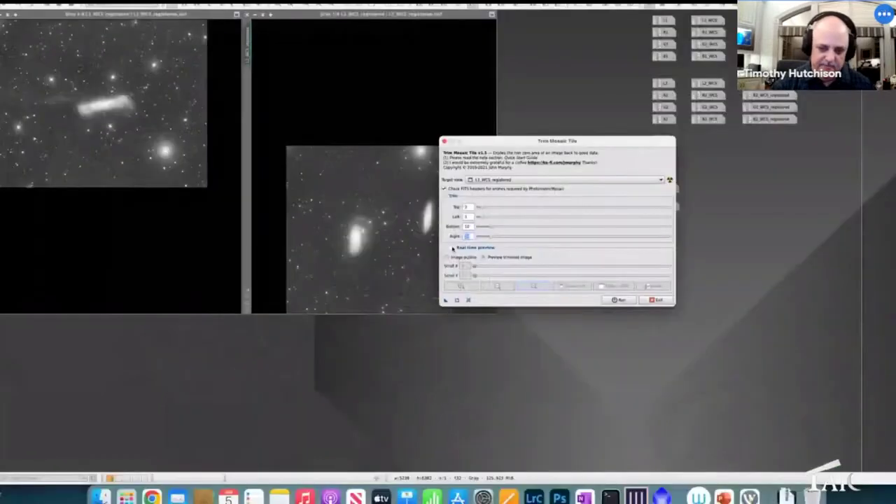
- Enable the real-time preview and show the image outline at the lower-right corner of the L1 tile
left_click(452, 248)
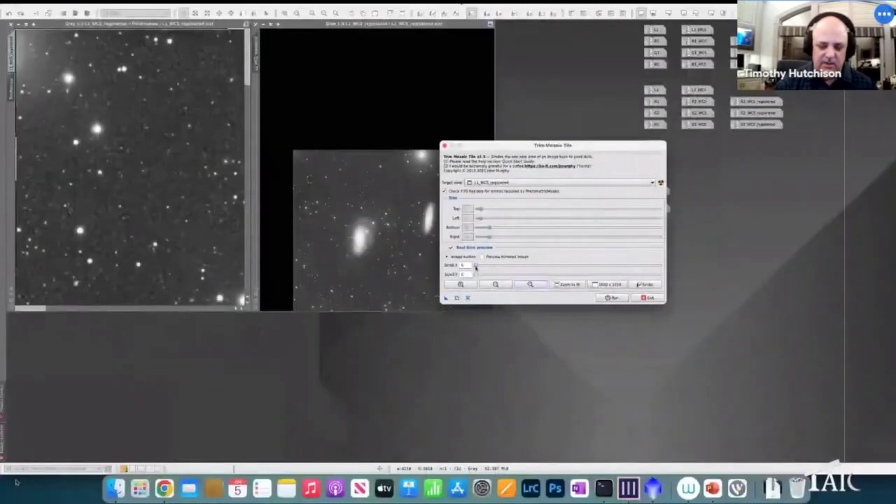
left_click_drag(476, 266, 665, 268)
left_click_drag(477, 274, 662, 277)
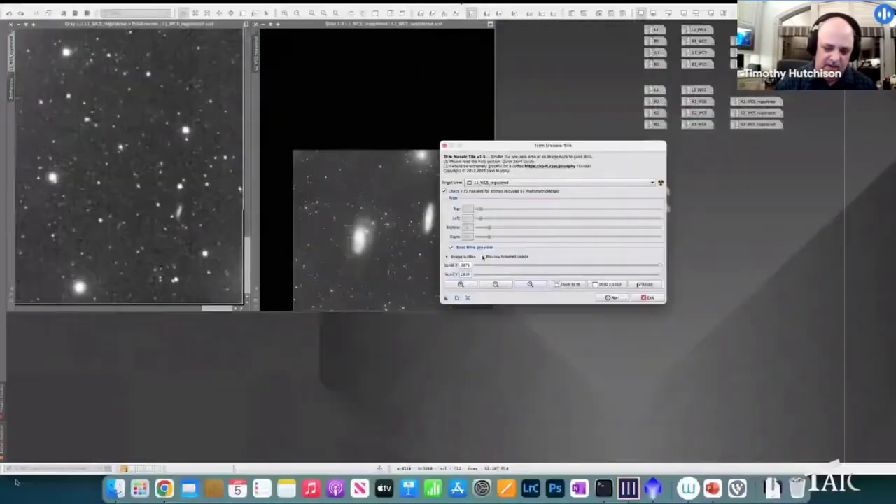
- Compare the image outline with the trimmed preview, and run the trim on L1_WCS_registered with the current trim amounts
left_click(482, 257)
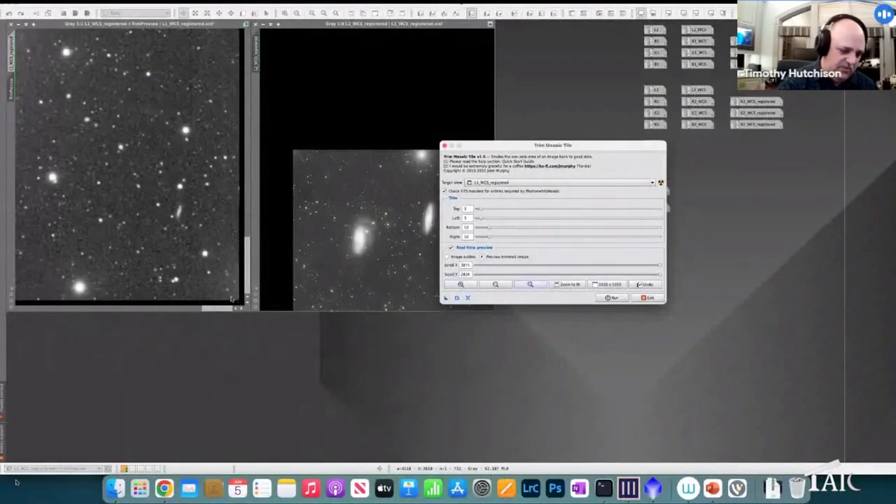
left_click(466, 258)
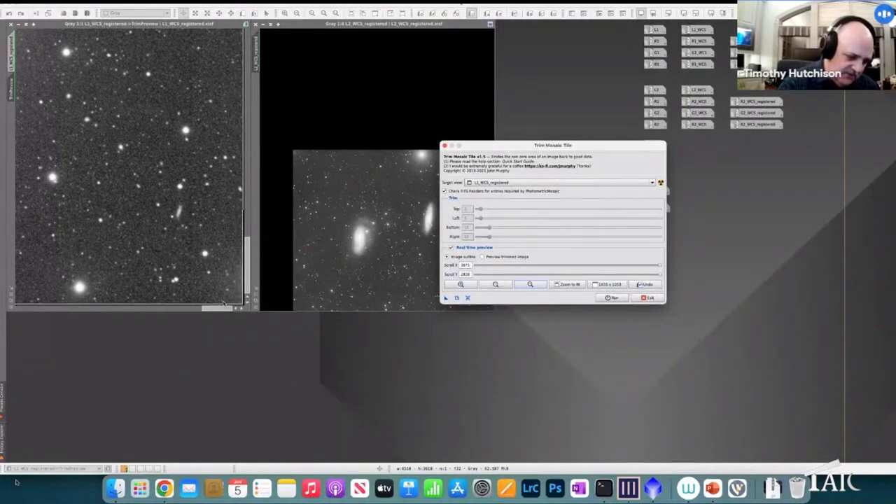
left_click(482, 258)
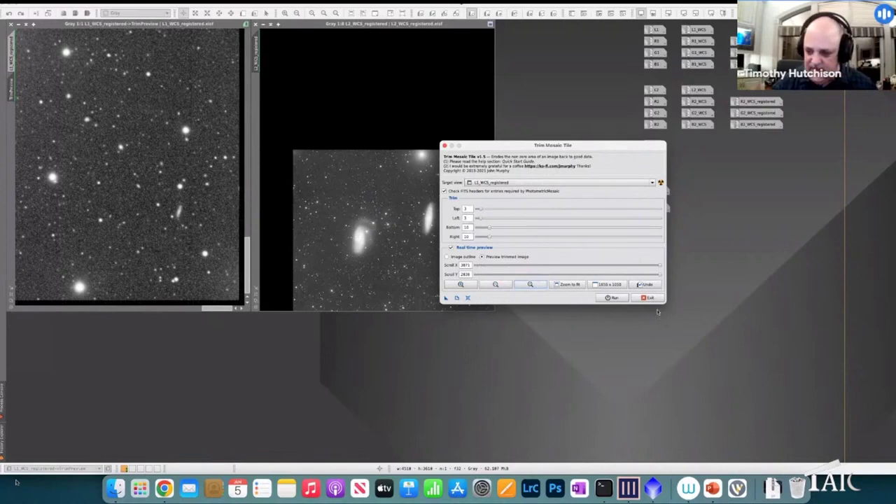
left_click(611, 297)
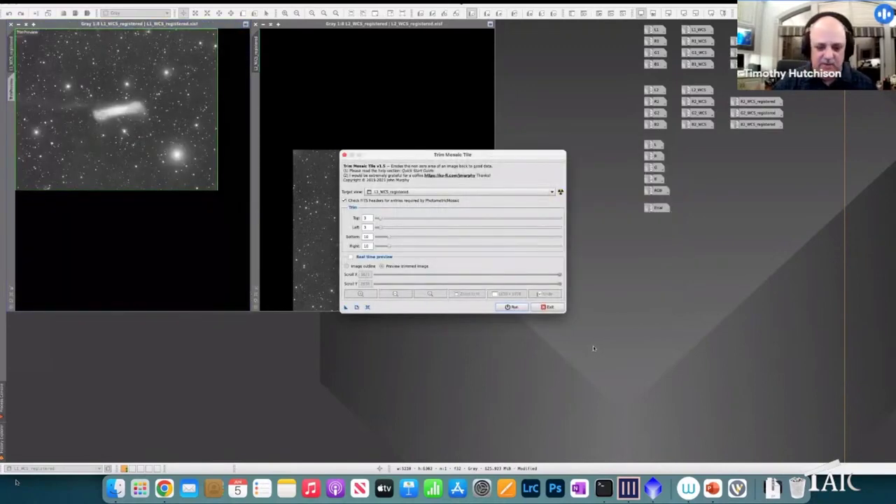
- Target L2_WCS_registered for trimming and set the trim to 10 for Top and Left and 3 for Bottom and Right
left_click(551, 191)
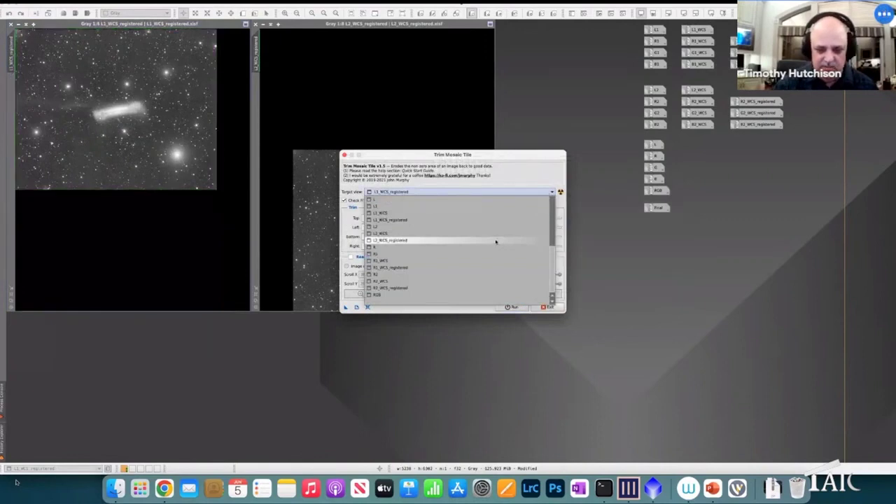
left_click(494, 242)
left_click_drag(479, 156, 648, 154)
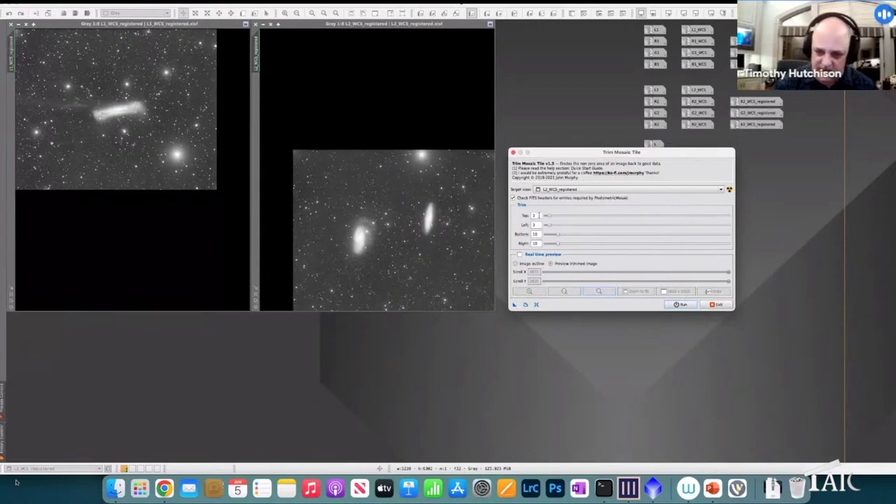
left_click_drag(549, 216, 547, 245)
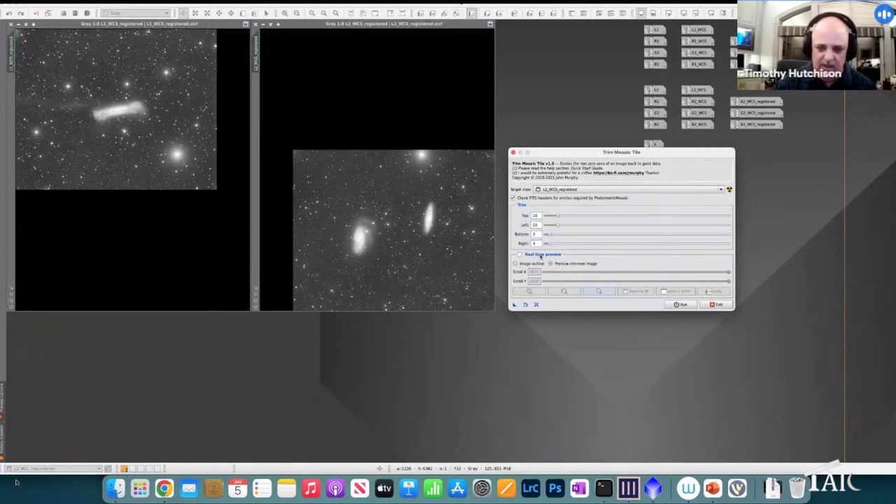
- Enable the real-time preview for the L2 tile and compare its image outline with the trimmed image
left_click(541, 256)
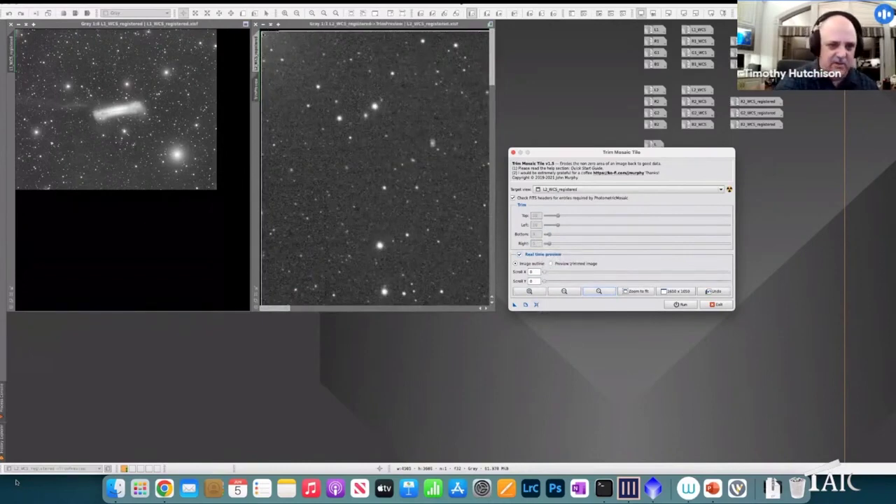
left_click(551, 263)
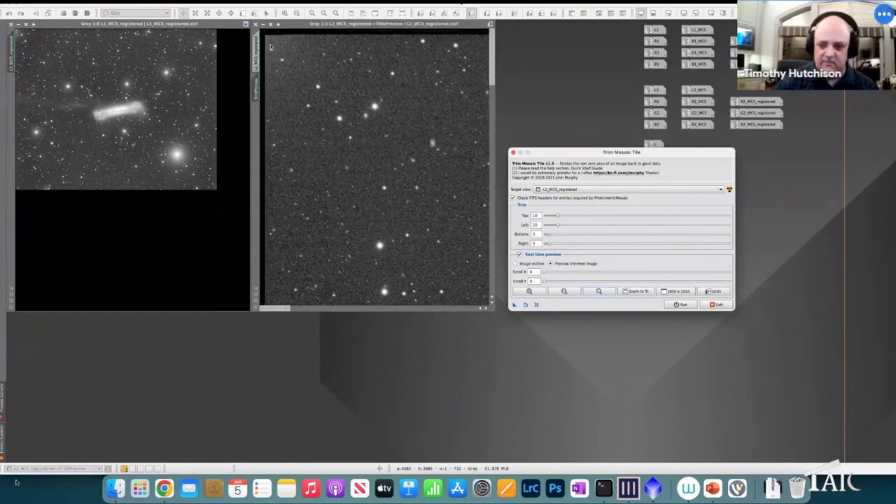
left_click(552, 263)
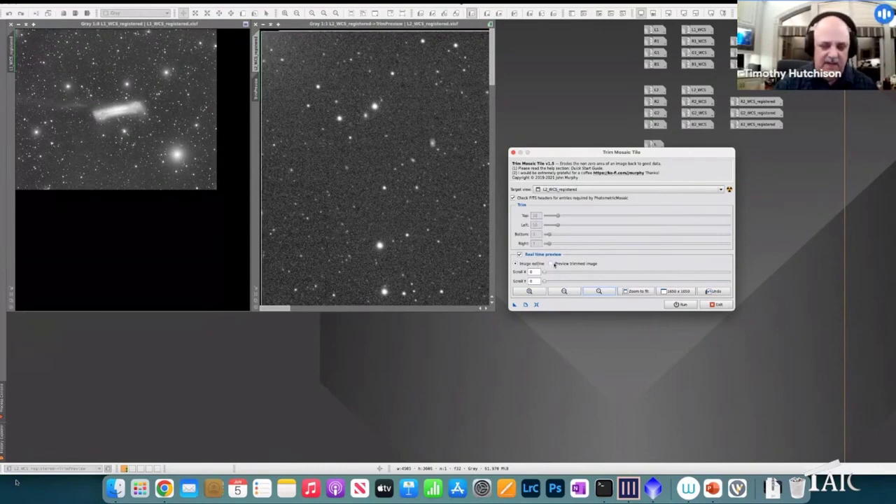
left_click(551, 263)
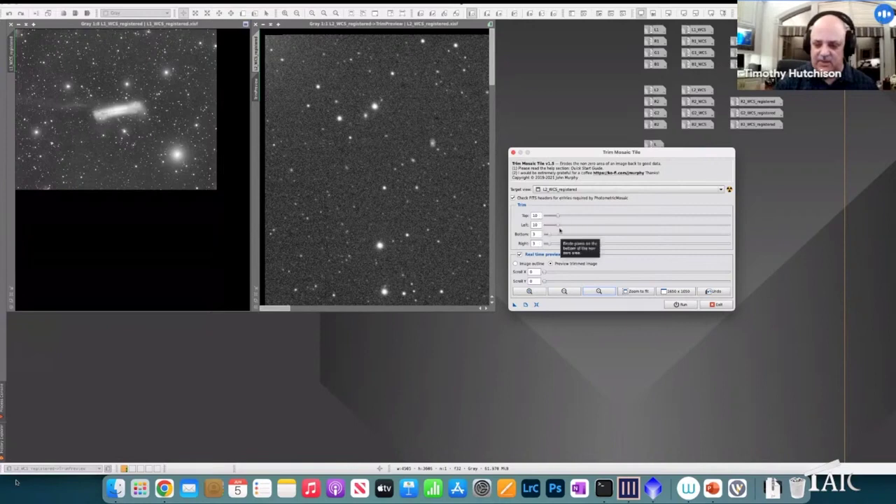
- Turn off the real-time preview, trim L2_WCS_registered with the current amounts and exit the script
left_click(520, 255)
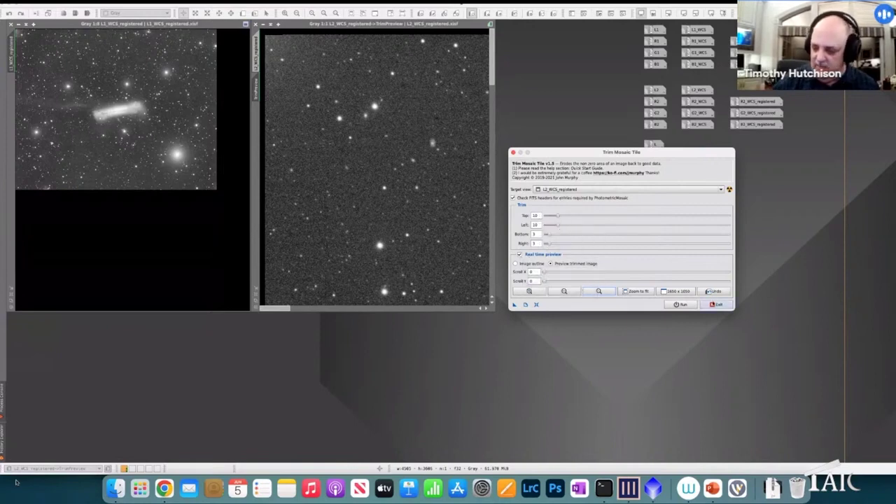
left_click(679, 303)
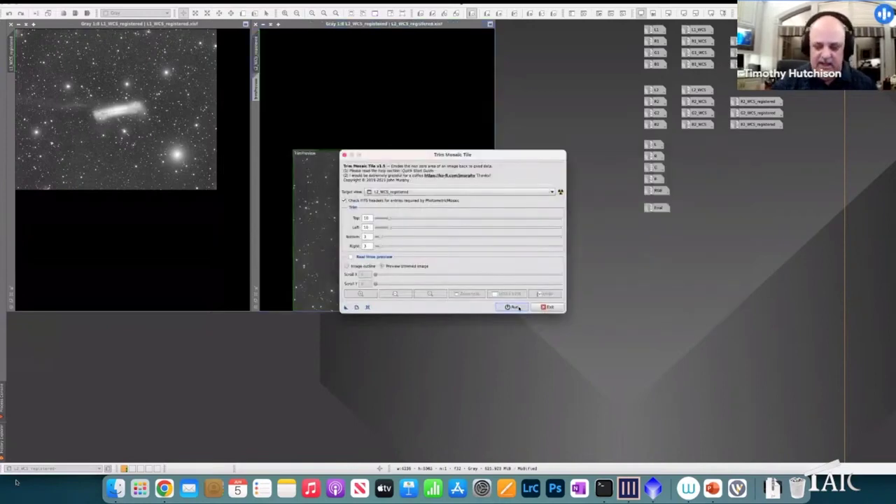
left_click(546, 304)
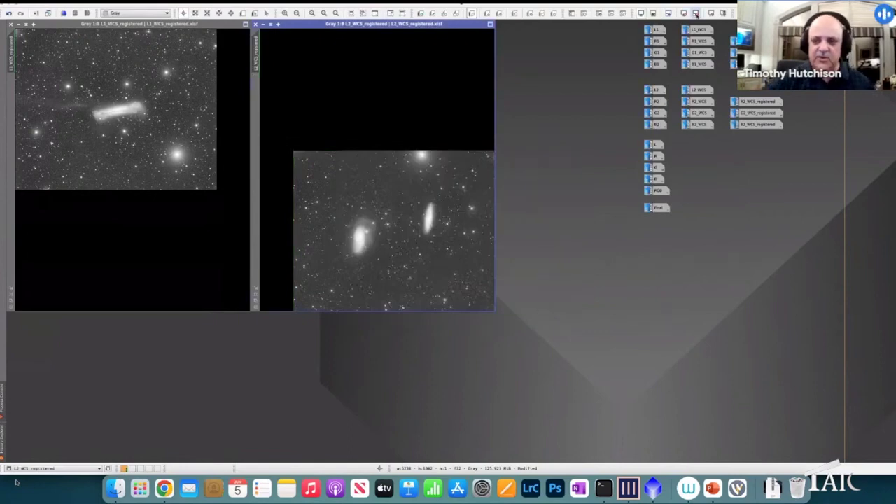
- Start the PhotometricMosaic script with L1_WCS_registered as the reference view and L2_WCS_registered as the target view
mouse_move(683, 124)
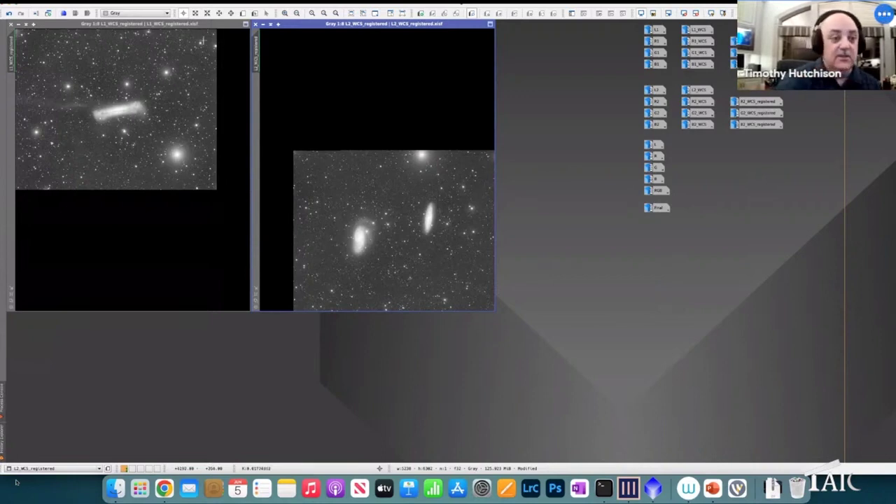
left_click(190, 2)
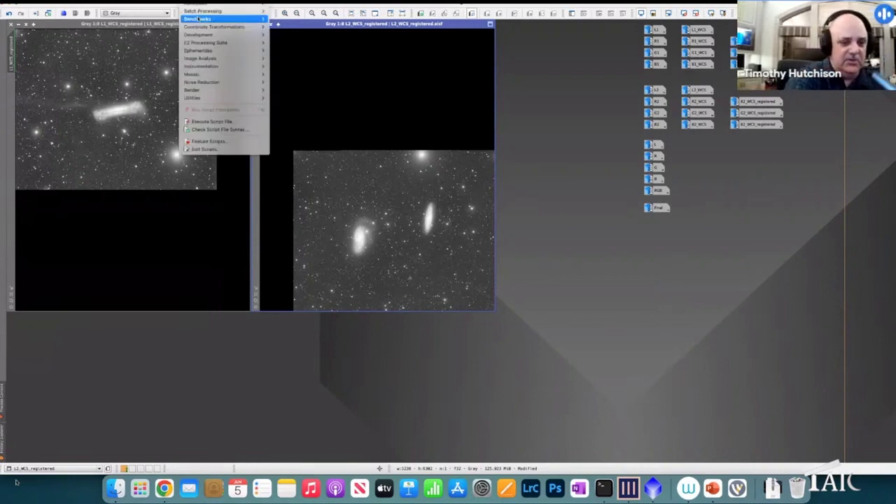
mouse_move(210, 74)
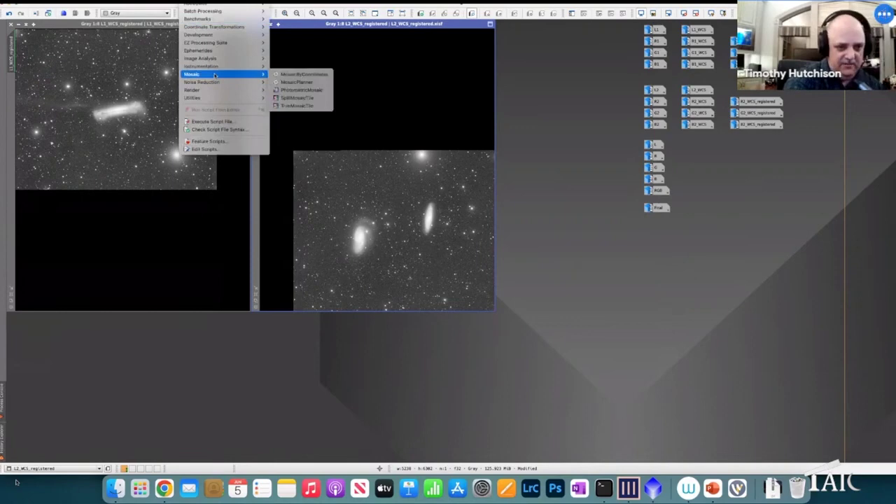
left_click(325, 91)
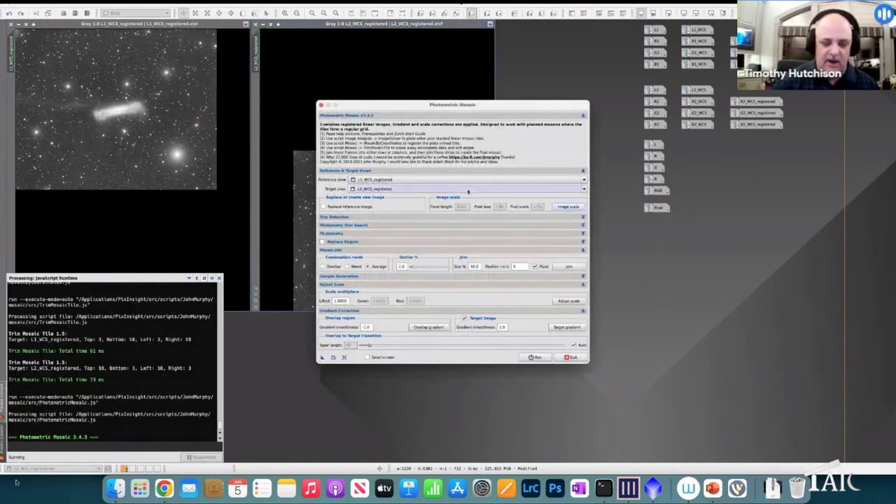
left_click(584, 180)
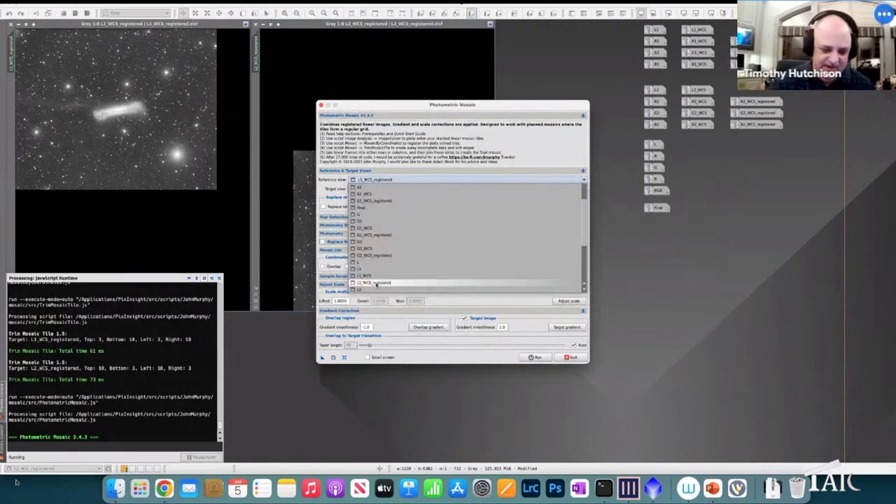
left_click(374, 283)
left_click(584, 189)
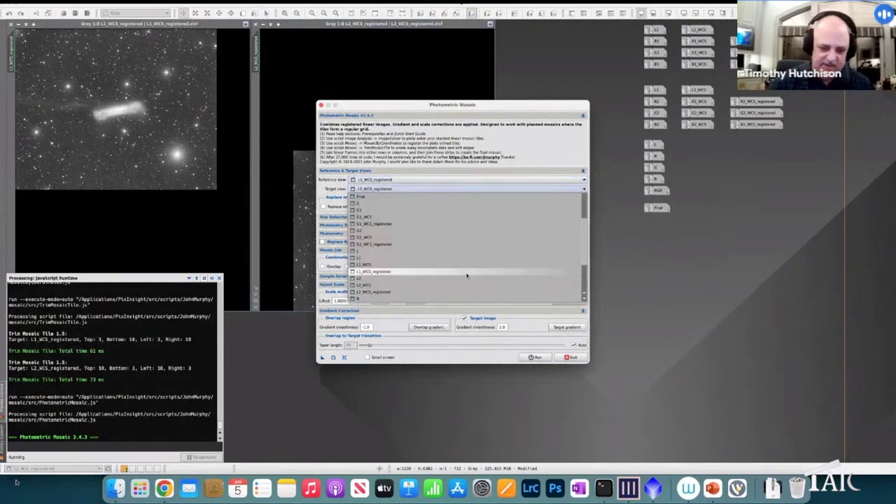
left_click(413, 292)
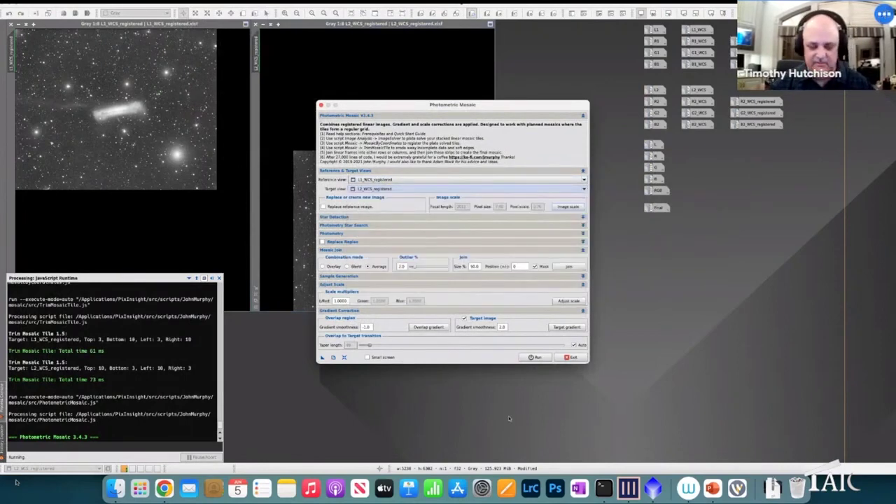
- Display the detected stars in the overlap region, examine them, and collapse the Star Detection settings
left_click(583, 218)
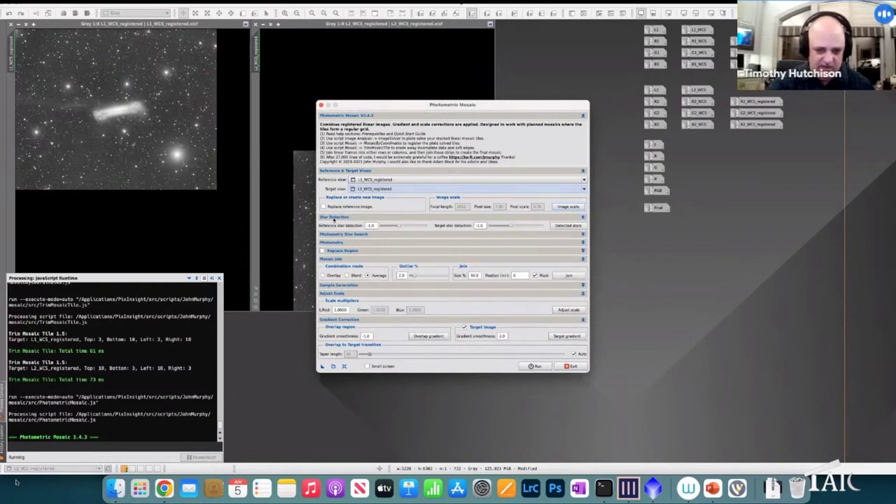
left_click(573, 227)
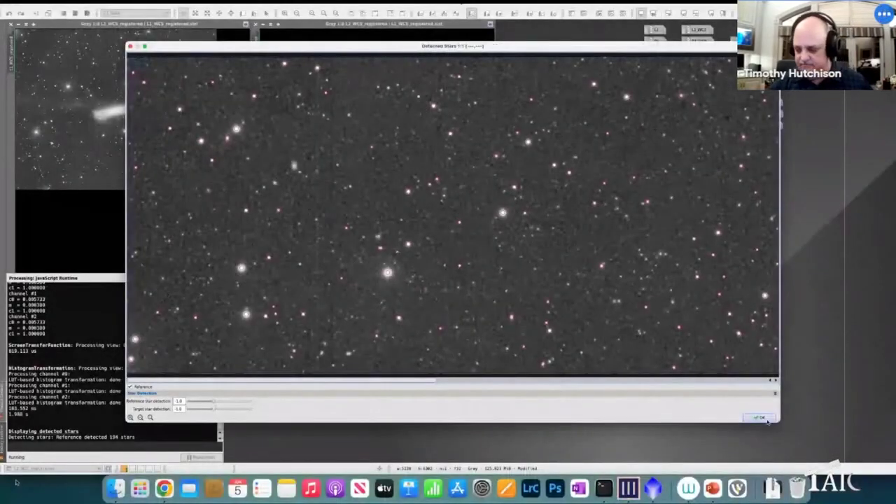
left_click(767, 420)
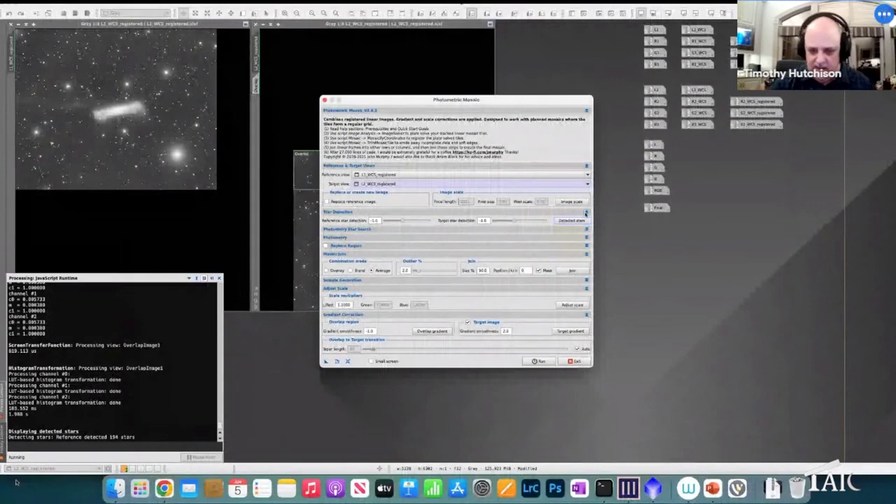
left_click(585, 212)
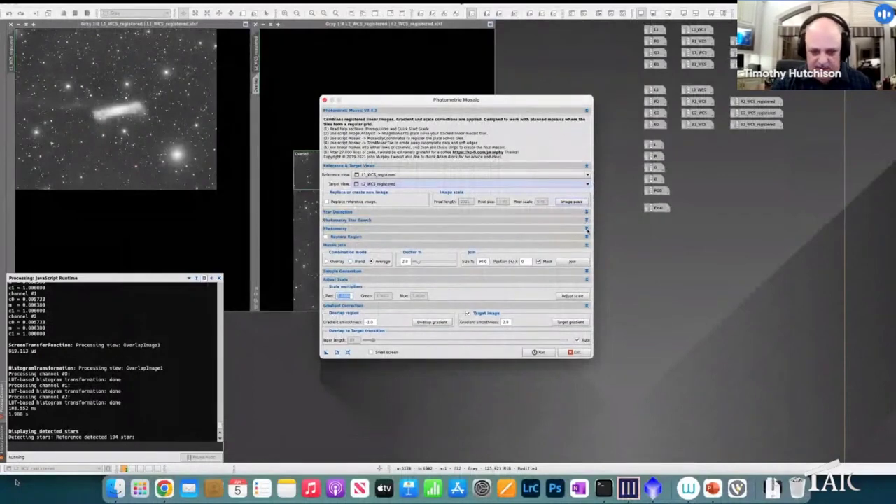
- Display the photometry graph, check how the star fluxes fit the line, and collapse the Photometry settings
left_click(587, 229)
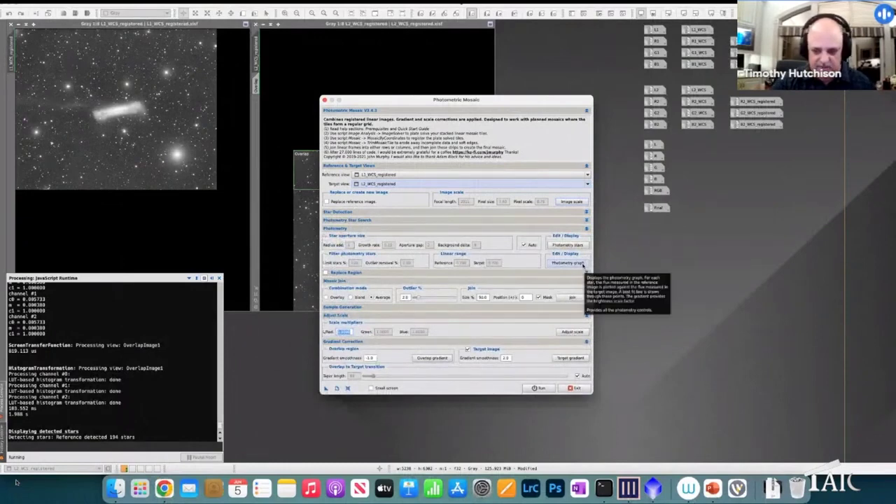
left_click(580, 264)
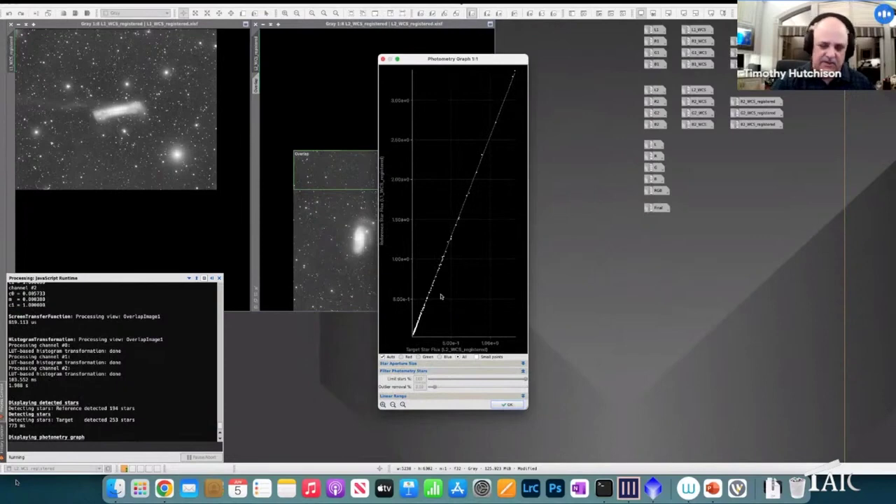
left_click(514, 406)
left_click(586, 203)
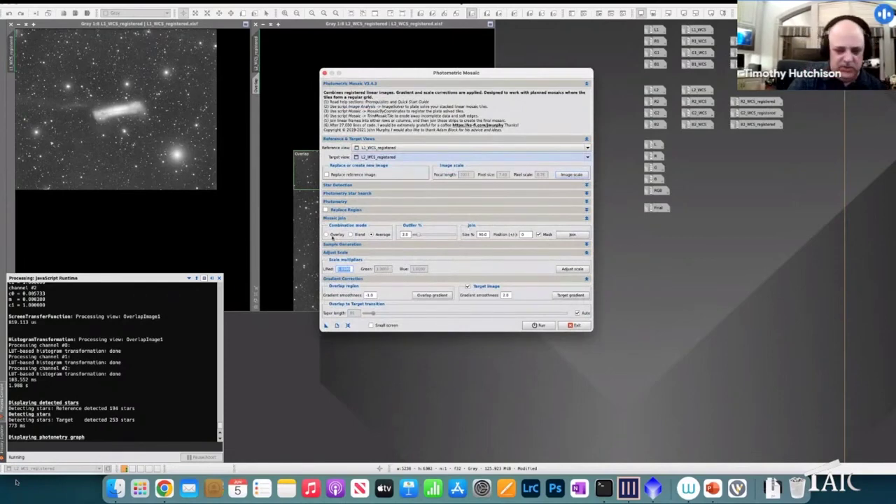
- Go through the Overlay and Blend combination modes, return to Average, and review the join size and position over the overlap
left_click(332, 236)
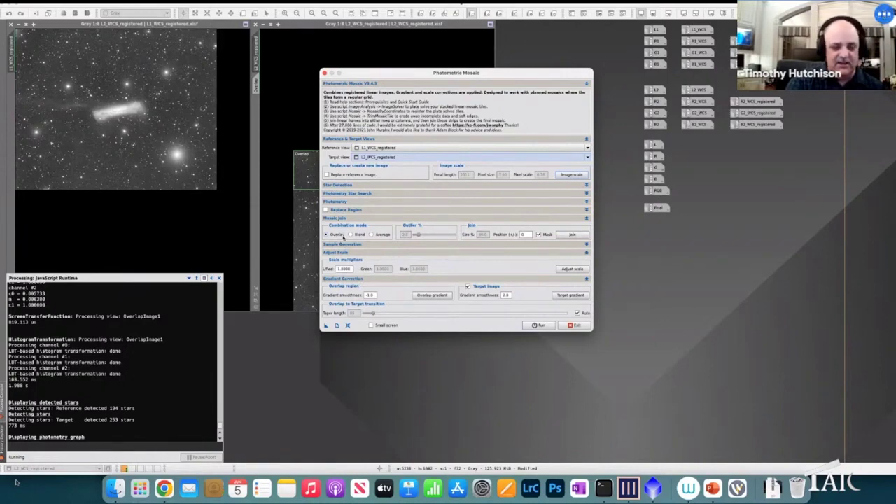
left_click(360, 235)
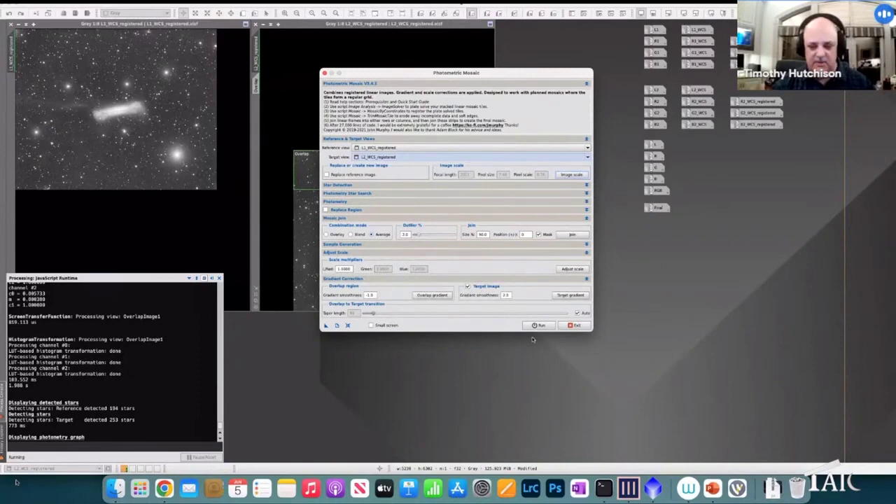
left_click(572, 234)
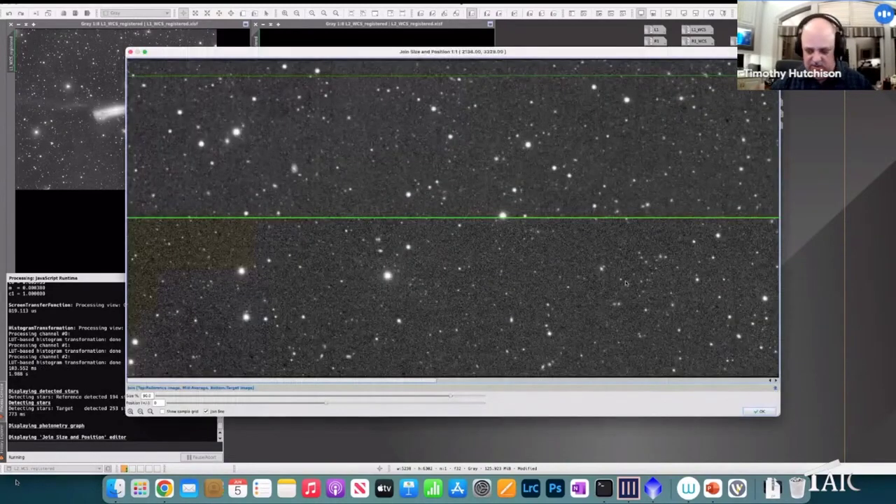
left_click(760, 411)
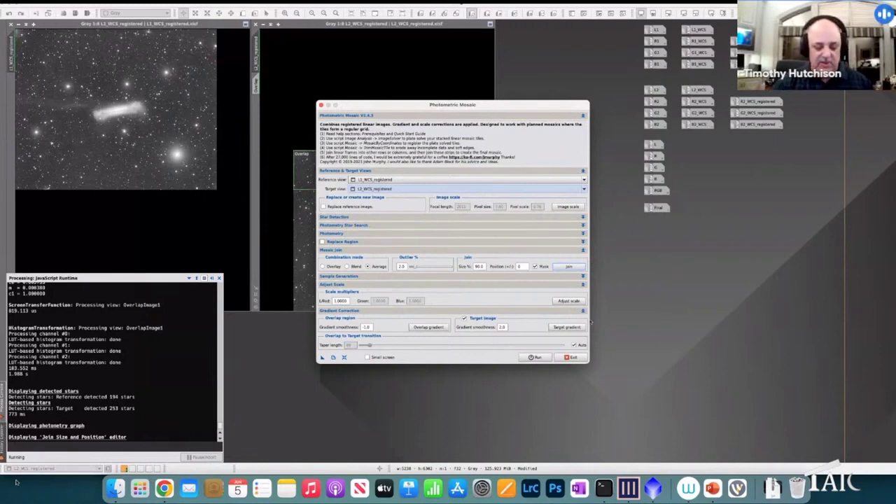
- Run the photometric join of the L1 and L2 tiles, exit the script, and hide the red join mask on the Mosaic image
left_click(536, 358)
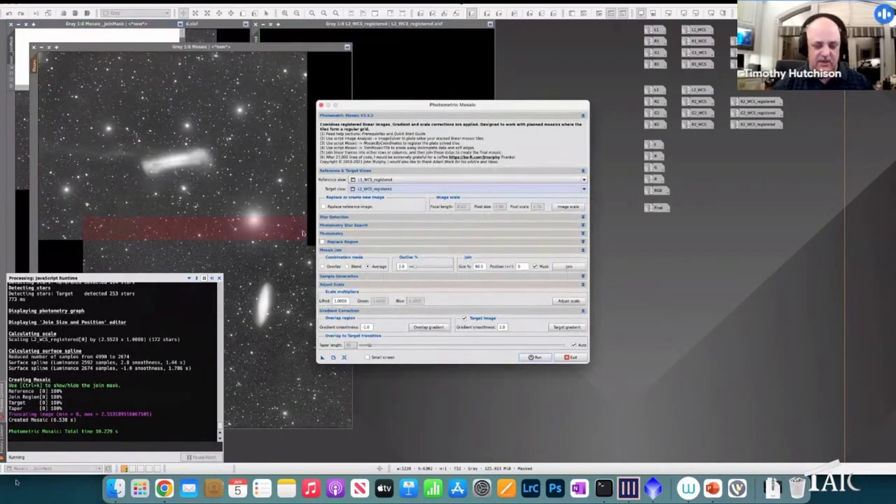
left_click(574, 357)
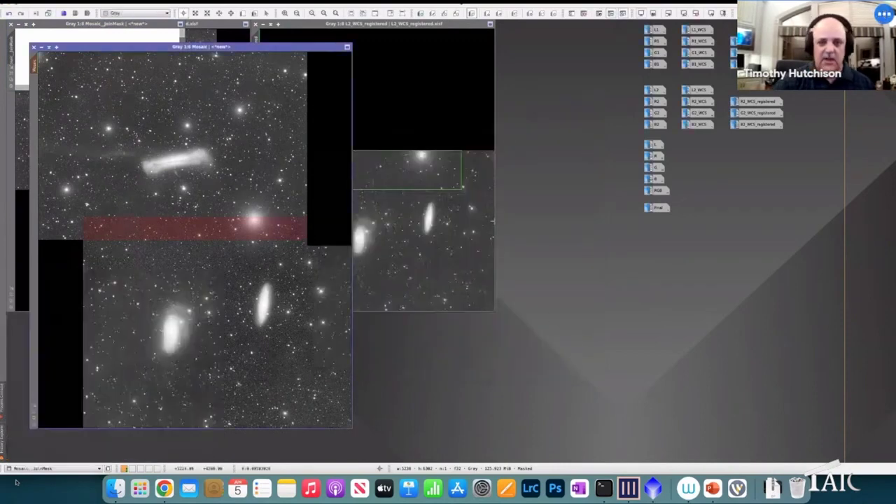
left_click(584, 14)
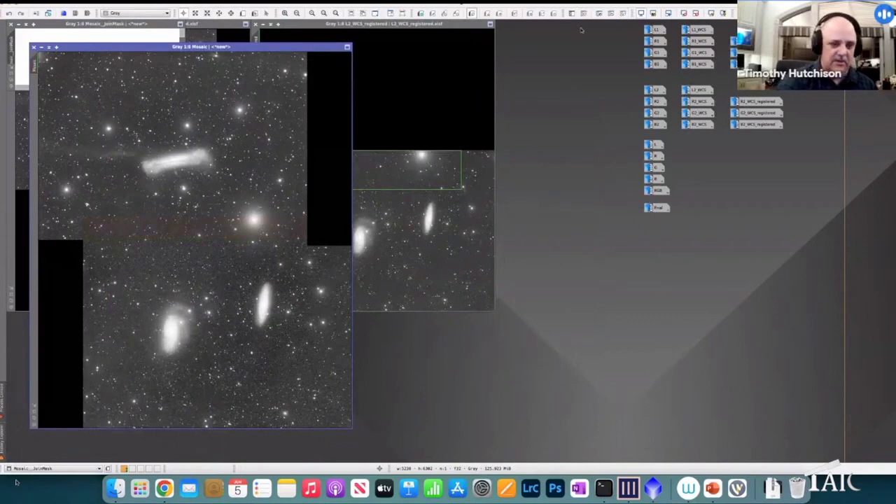
left_click_drag(263, 48, 384, 26)
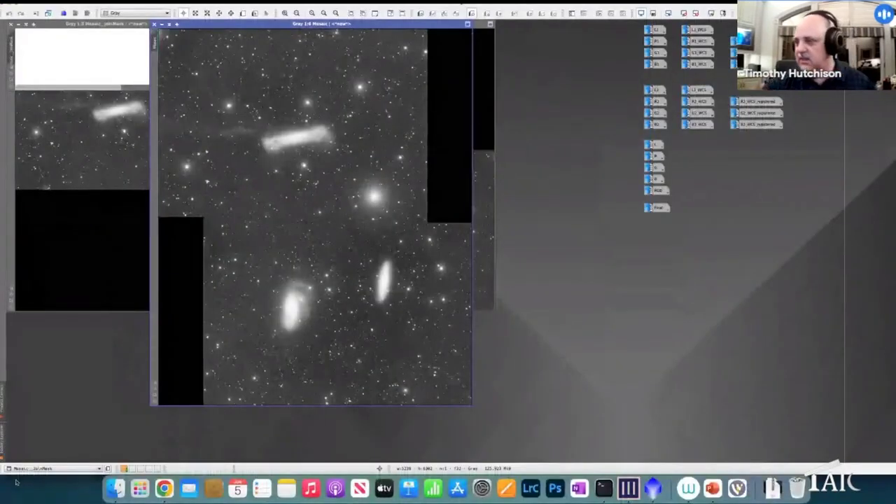
- Open ScreenTransferFunction beside the Mosaic image and reset the image's screen stretch
key("super+t")
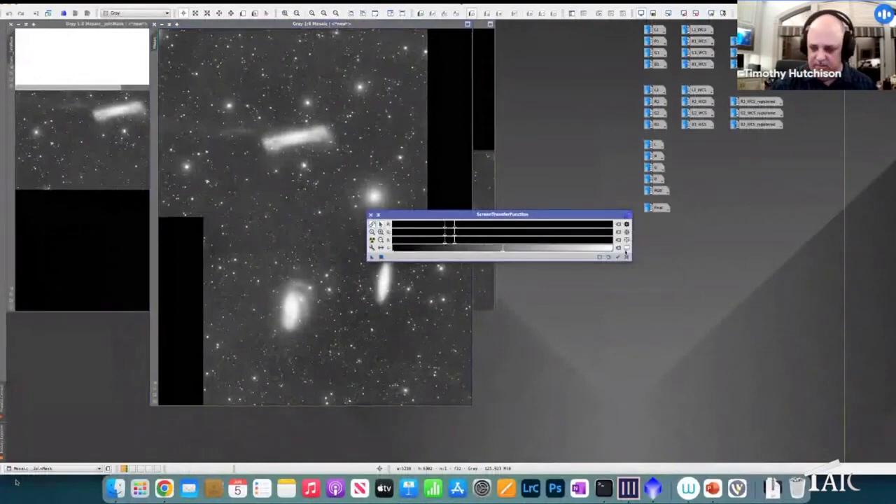
left_click(502, 214)
left_click_drag(502, 213, 634, 205)
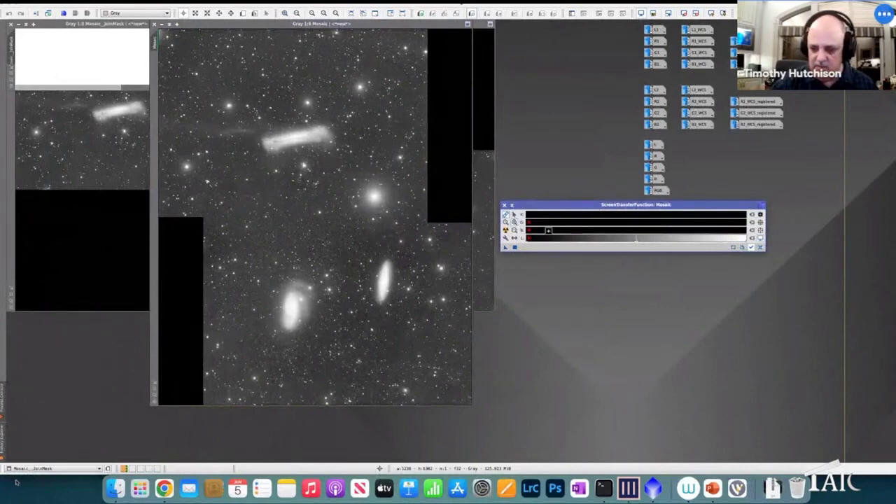
left_click(762, 247)
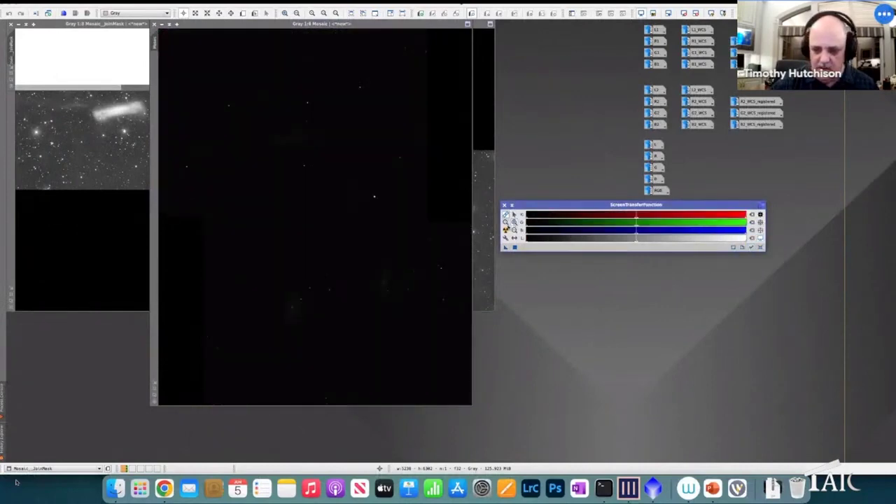
- Auto-stretch the Mosaic image in ScreenTransferFunction and fine-tune its shadows and midtones
key("ctrl+a")
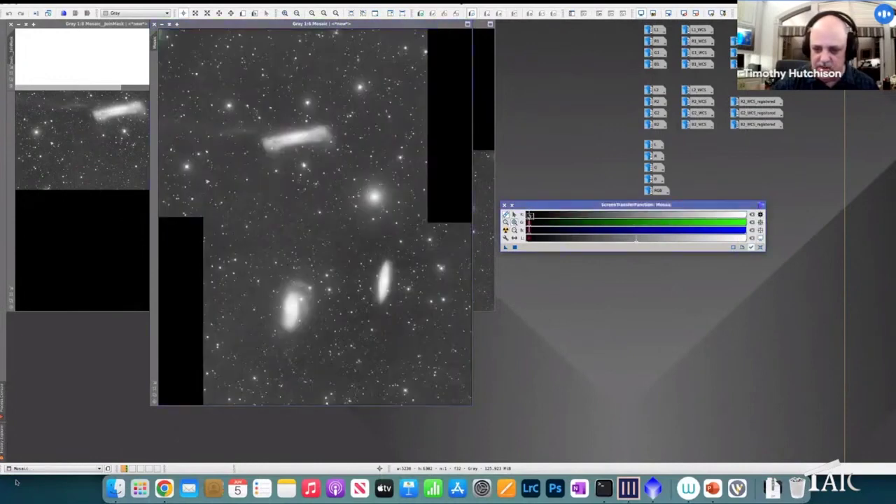
left_click_drag(553, 215, 630, 215)
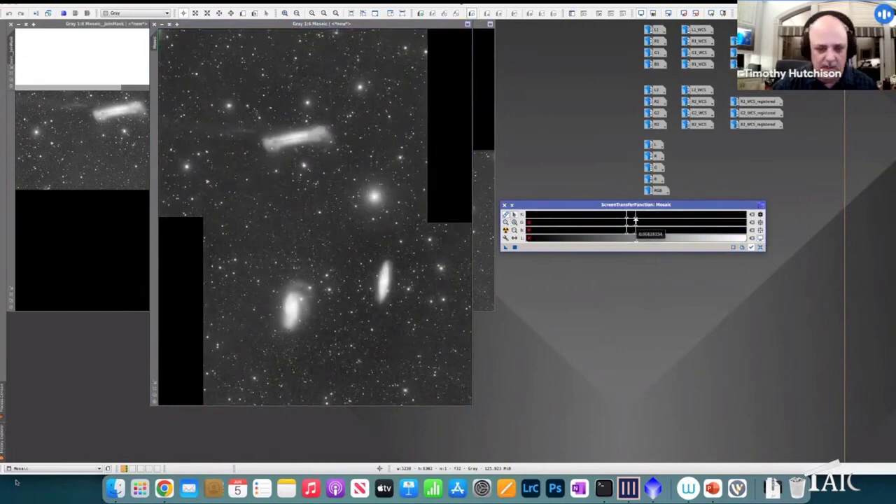
mouse_move(633, 221)
left_mouse_down()
mouse_move(623, 220)
mouse_move(634, 220)
left_mouse_up()
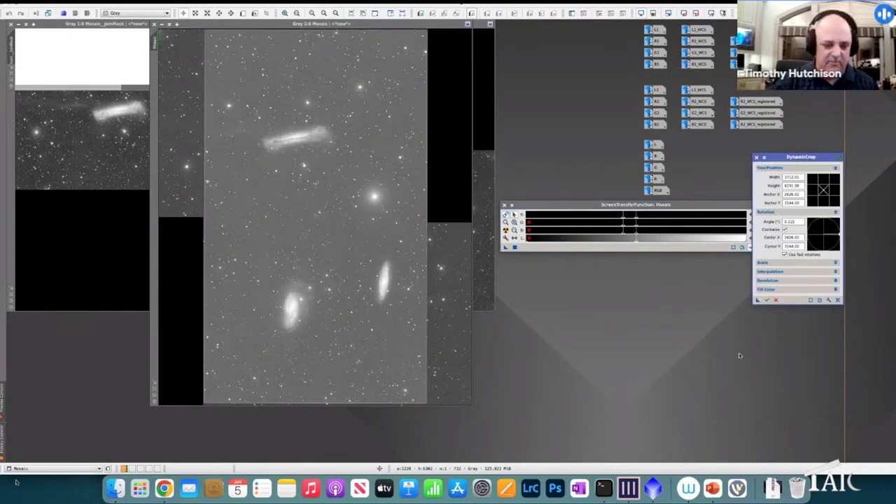
- Crop the Mosaic image to about 3712 × 6232 pixels with a 0.115° rotation and close DynamicCrop
left_click(767, 300)
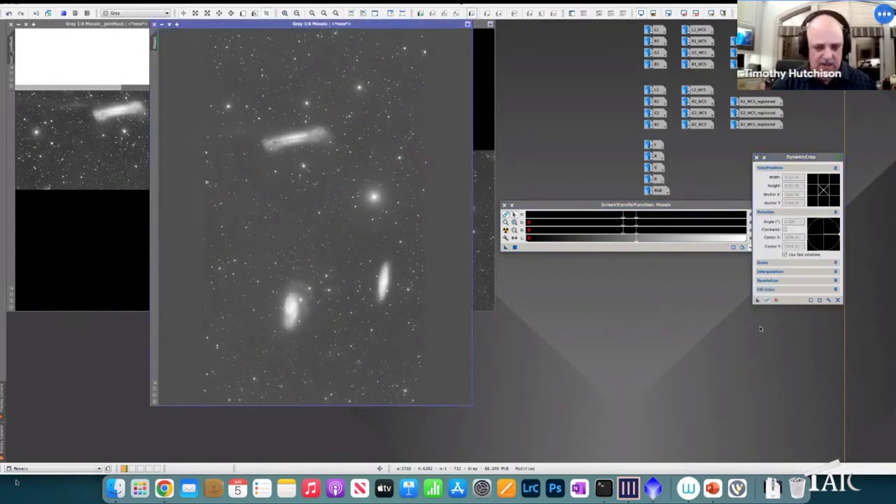
left_click(756, 158)
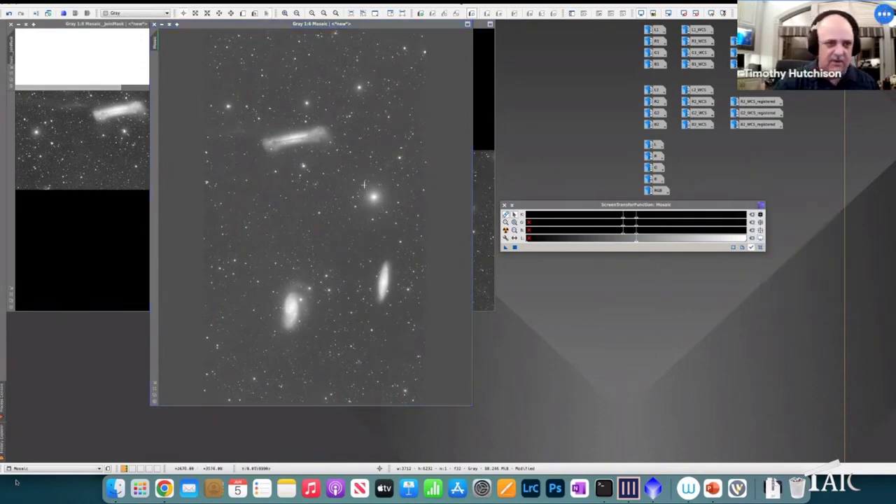
- Minimize the mosaic join mask image and close it from its icon
left_click(18, 24)
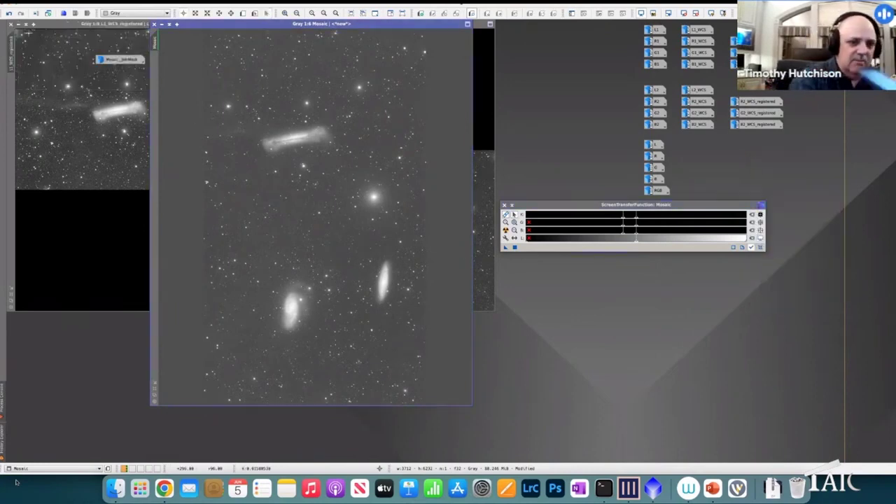
left_click(116, 60)
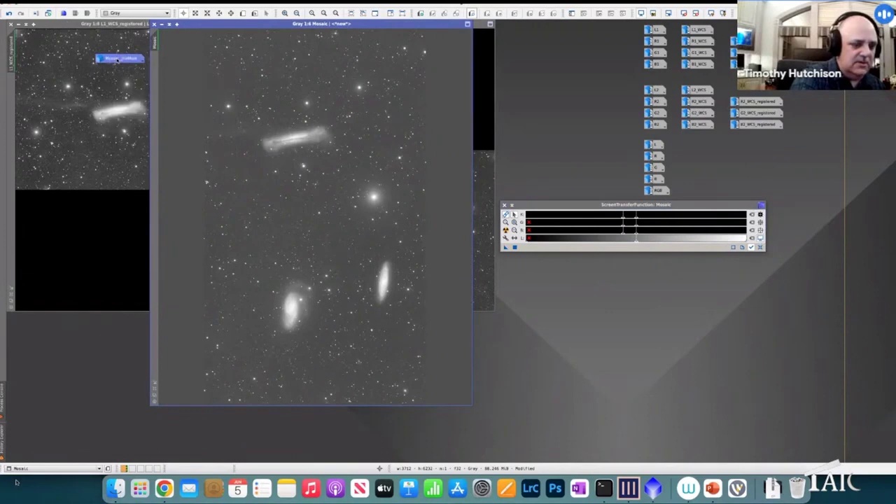
right_click(116, 60)
left_click(147, 110)
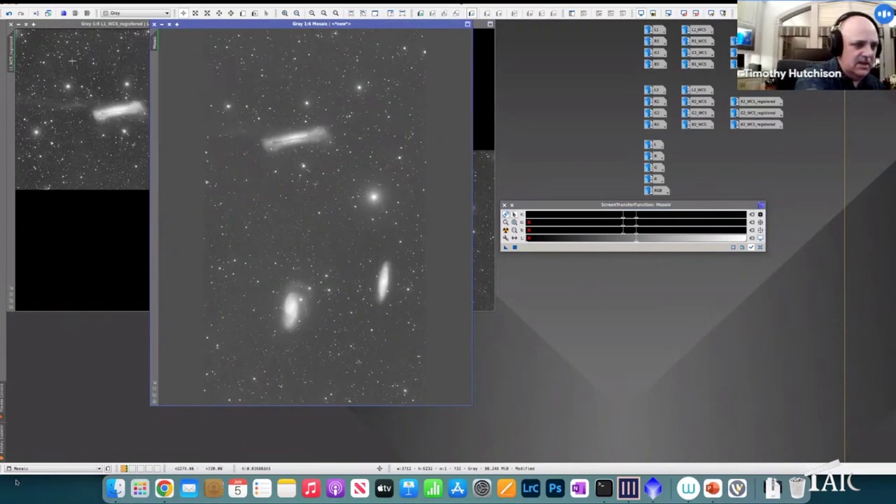
- Clear the workspace by minimizing the registered tiles and the Mosaic image, placing the Mosaic icon beside the other image icons
left_click_drag(275, 26, 170, 46)
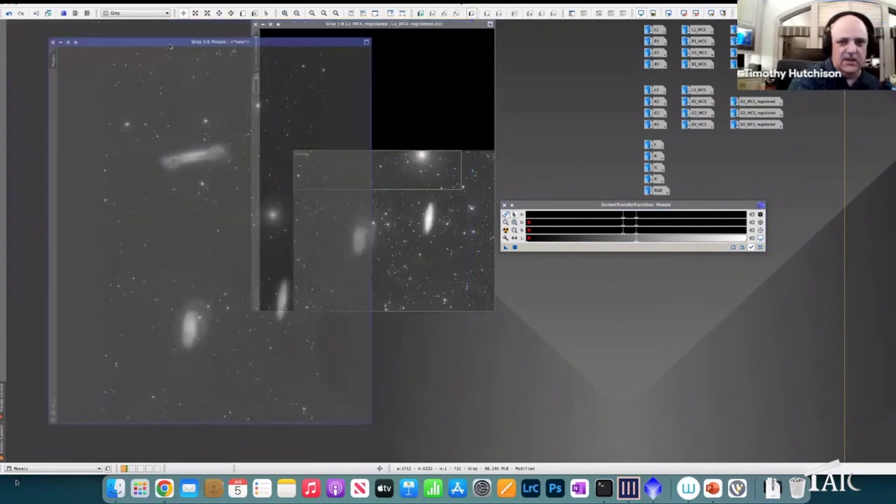
left_click(264, 24)
left_click_drag(262, 41, 287, 35)
left_click_drag(612, 205, 693, 277)
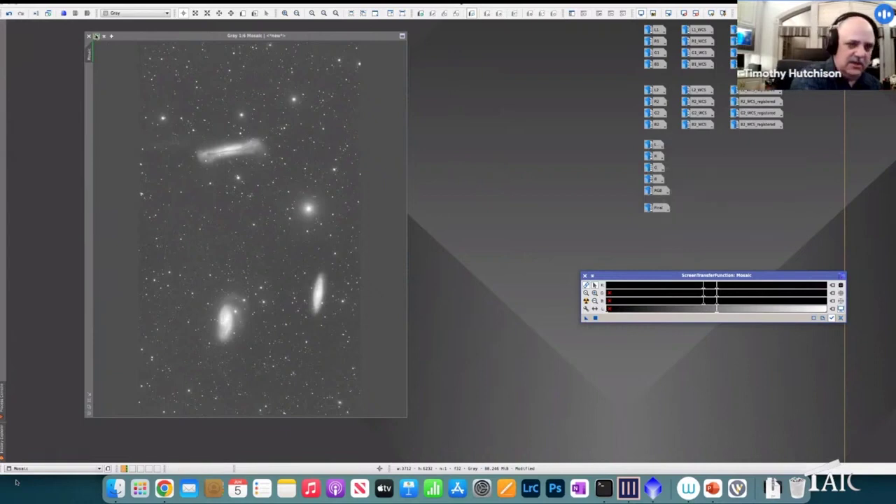
left_click(96, 35)
left_click_drag(261, 229, 757, 159)
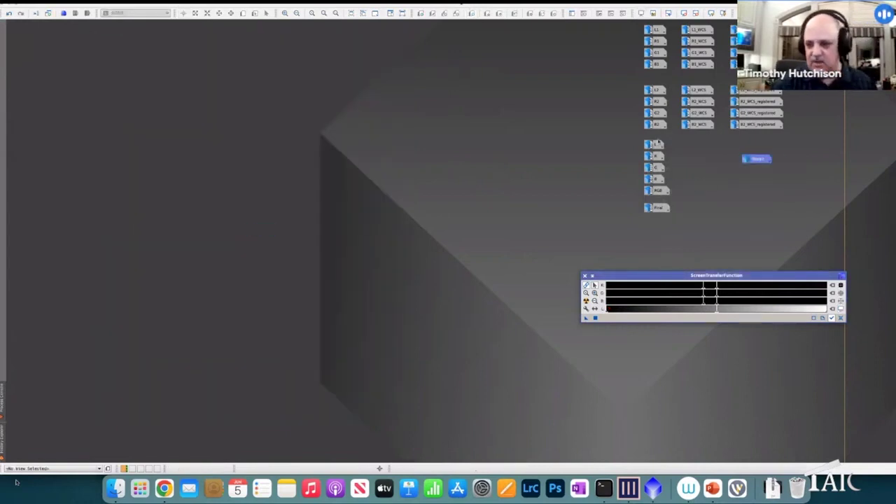
- Open the L, R, G, B, RGB and Final images in turn and move ScreenTransferFunction clear of the Final image
double_click(656, 144)
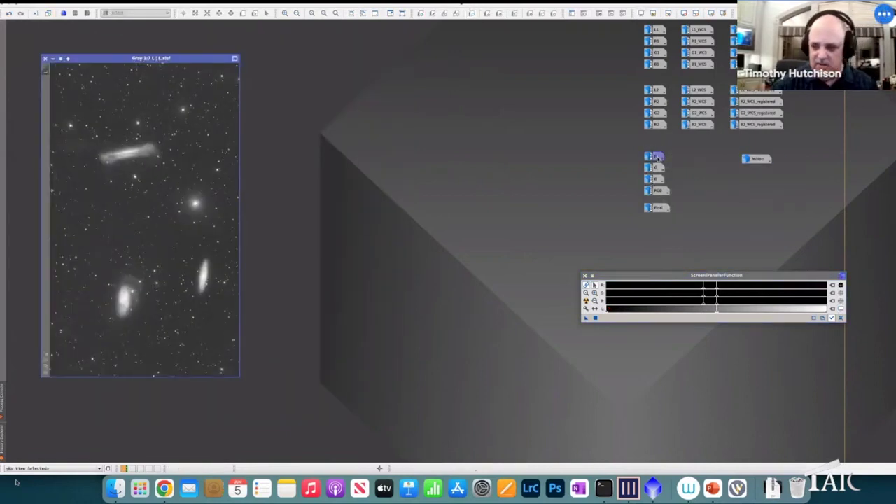
double_click(657, 157)
double_click(658, 168)
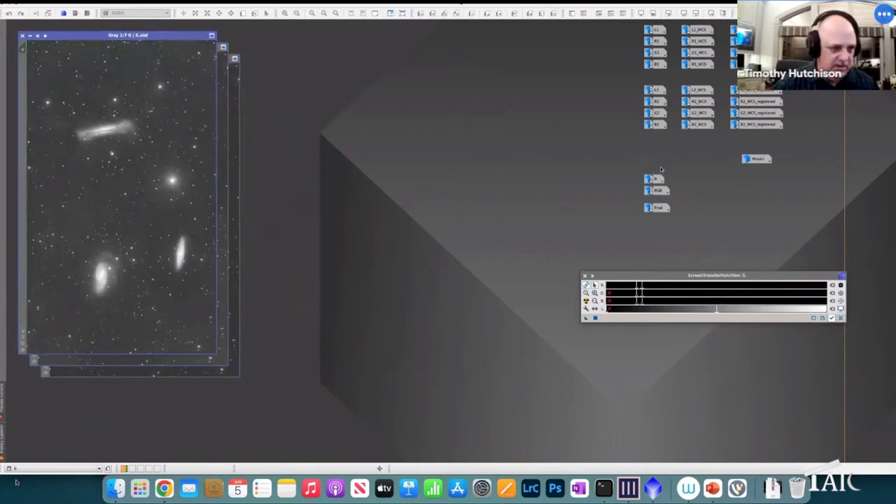
double_click(656, 179)
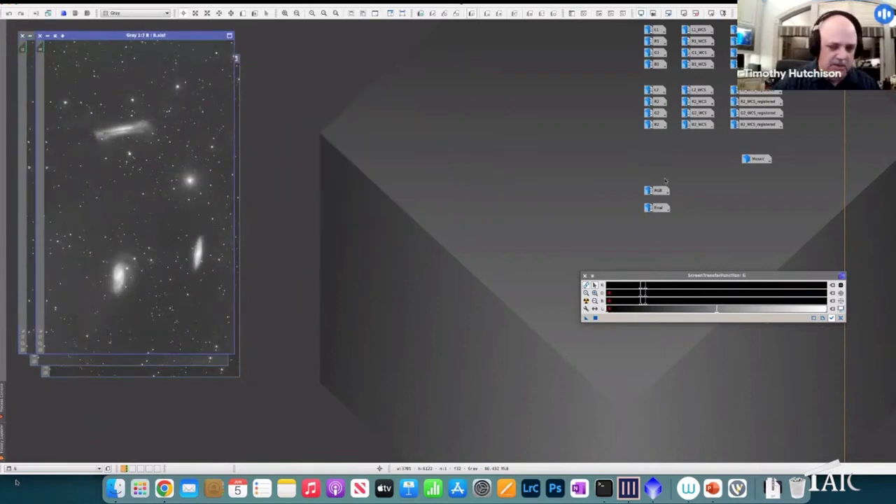
double_click(662, 191)
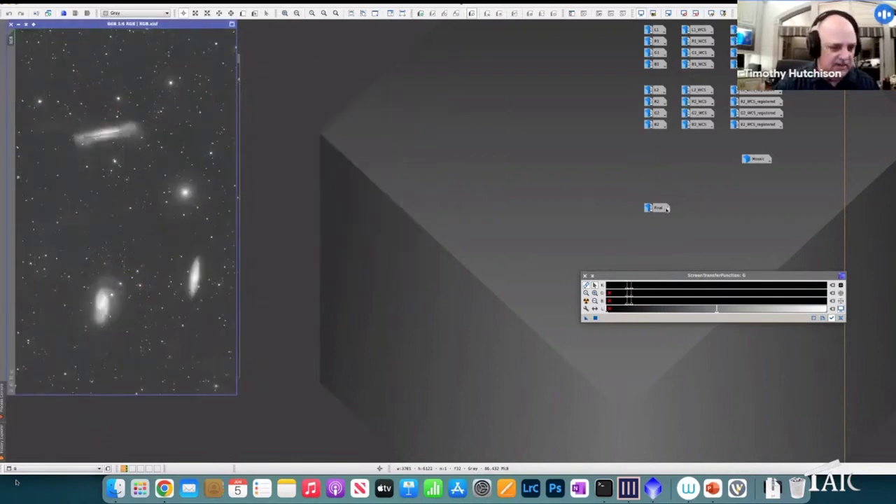
double_click(661, 210)
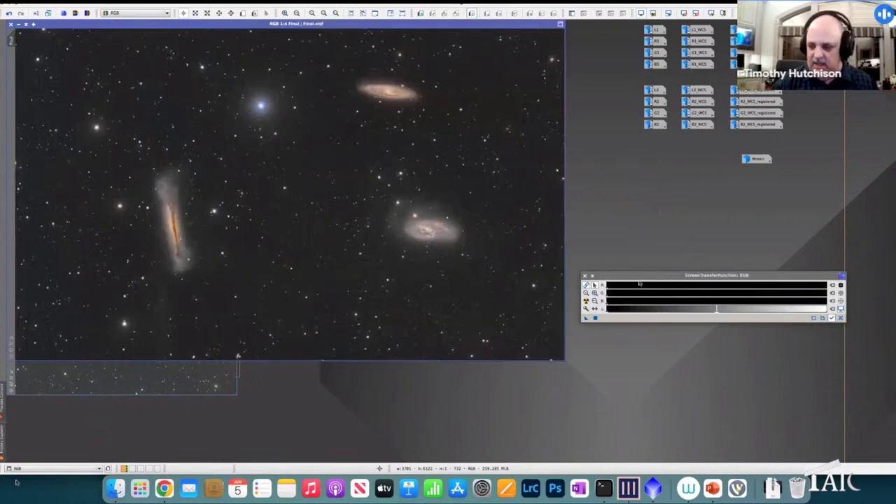
left_click_drag(643, 278, 678, 281)
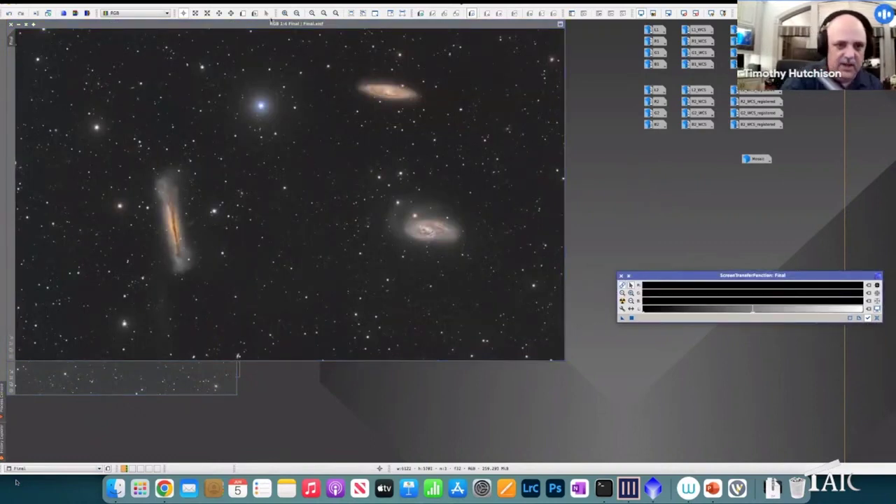
- Inspect the middle of the Final image at 1:1 for traces of the mosaic seam, and return to the full view
left_click(284, 12)
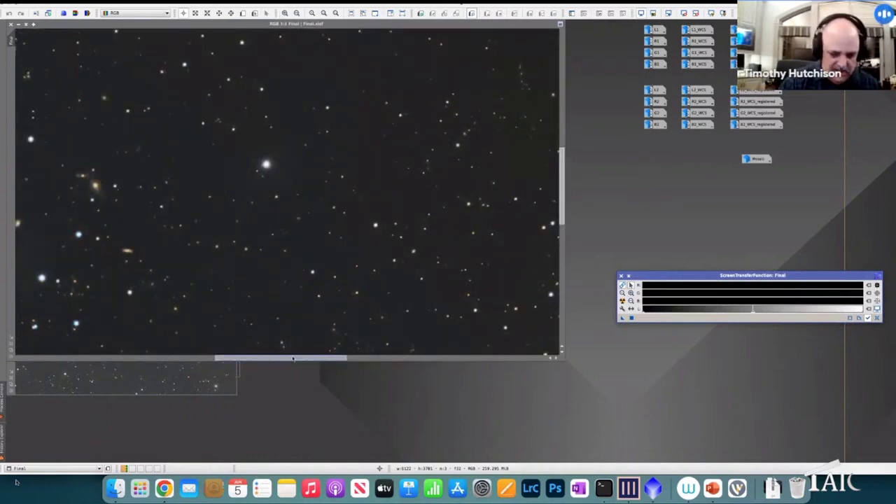
left_click_drag(293, 293, 70, 300)
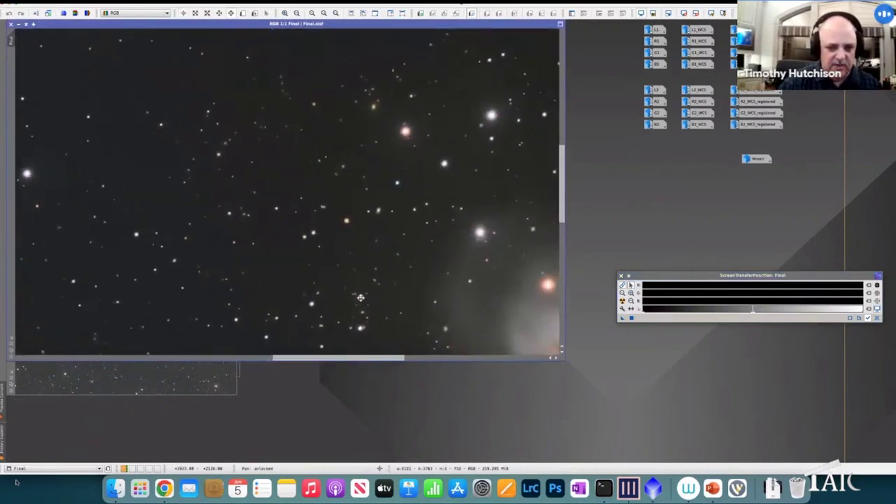
left_click_drag(359, 297, 253, 275)
left_click_drag(357, 283, 475, 260)
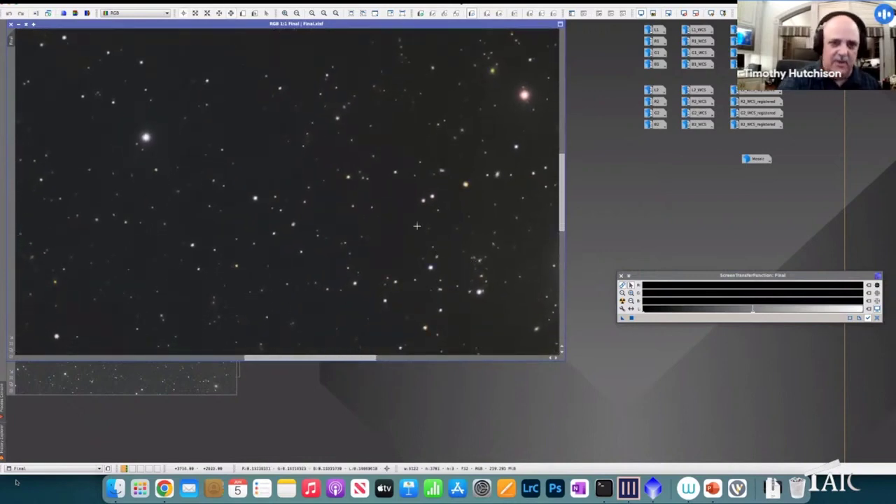
left_click(296, 13)
left_click(296, 13)
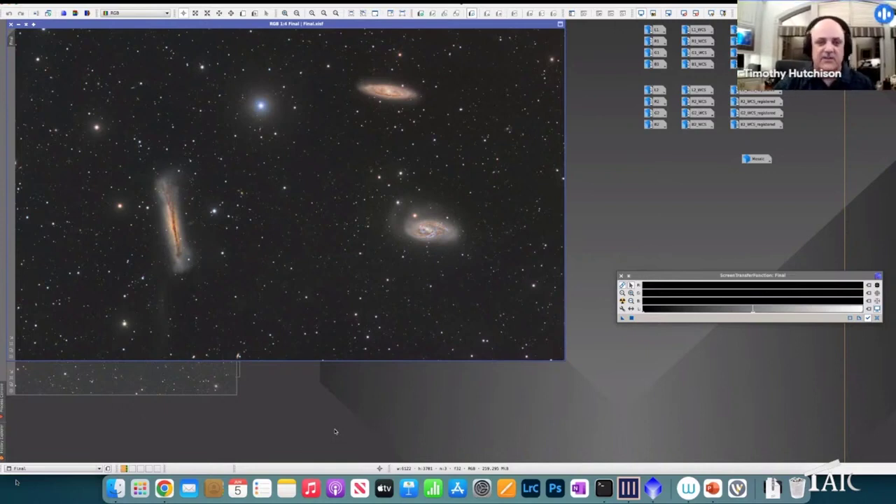
- Reopen the PhotometricMosaic script to review its settings and exit without running it
left_click(204, 7)
mouse_move(219, 74)
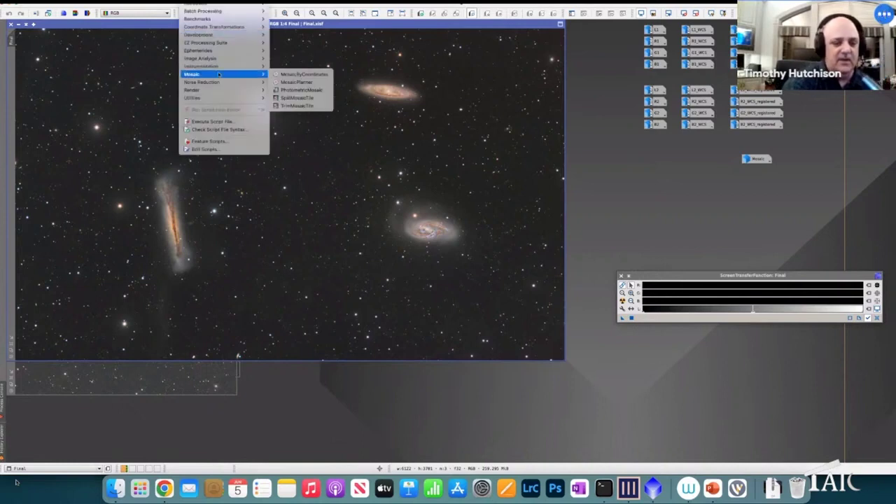
left_click(319, 90)
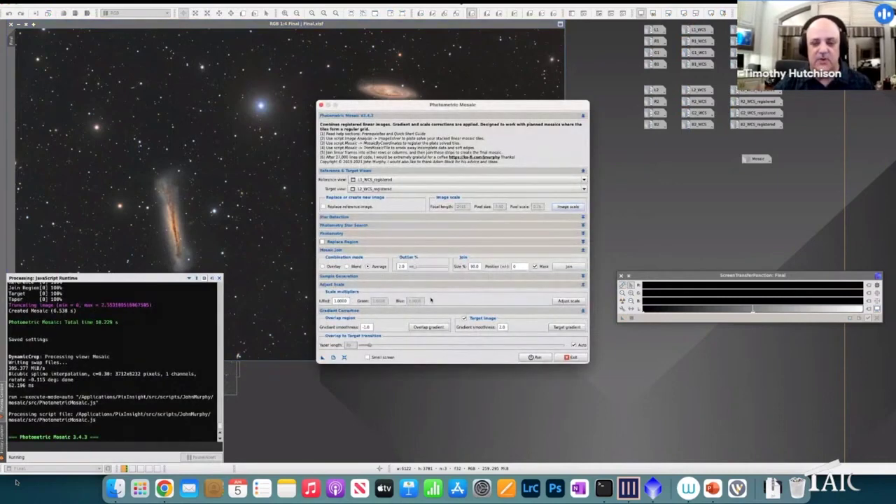
left_click(573, 360)
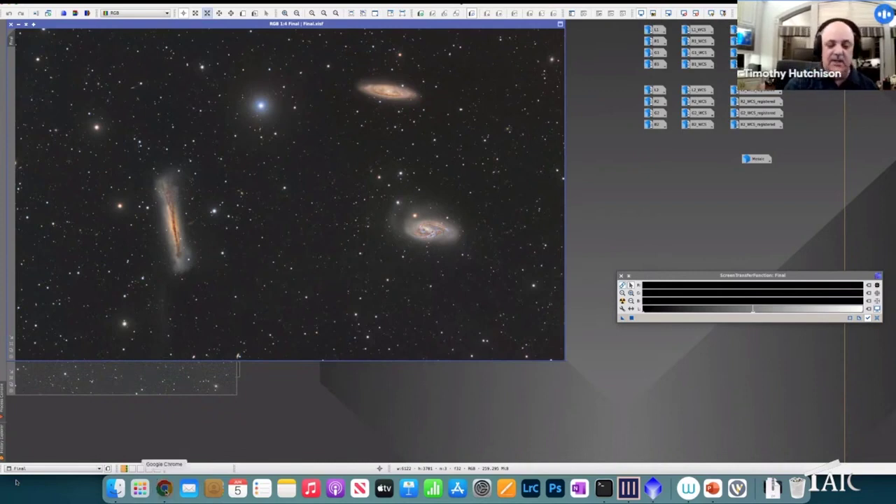
- Switch to Google Chrome and load telescopius.com in place of the AstroBin image page
left_click(164, 488)
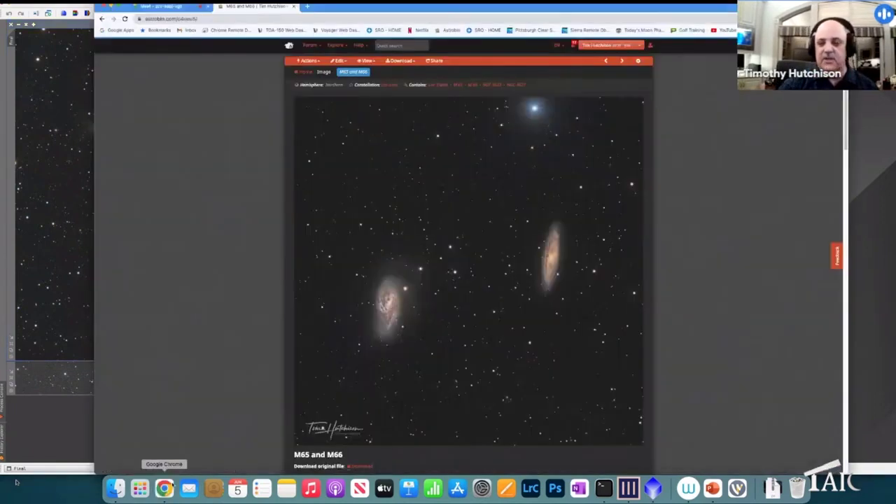
left_click(331, 21)
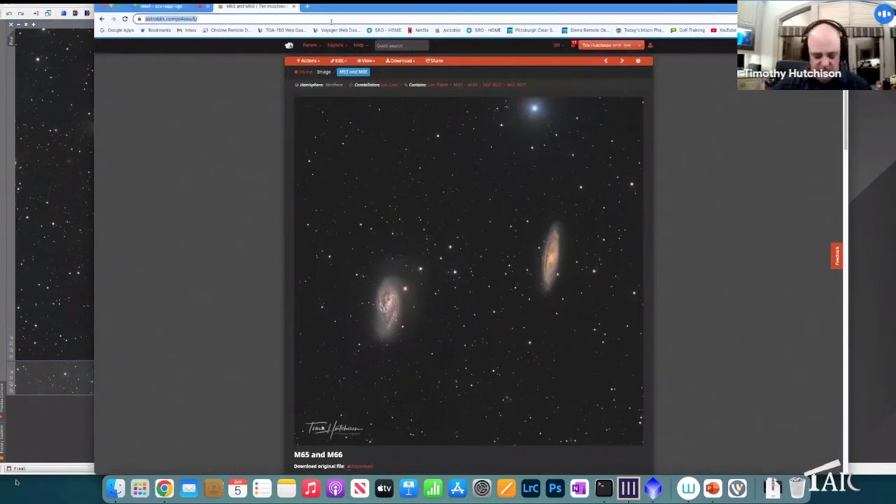
type("tele")
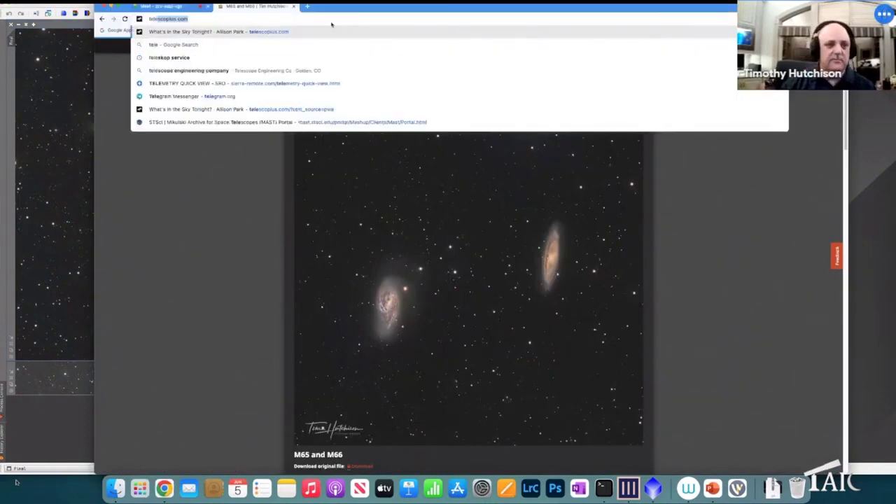
key("Return")
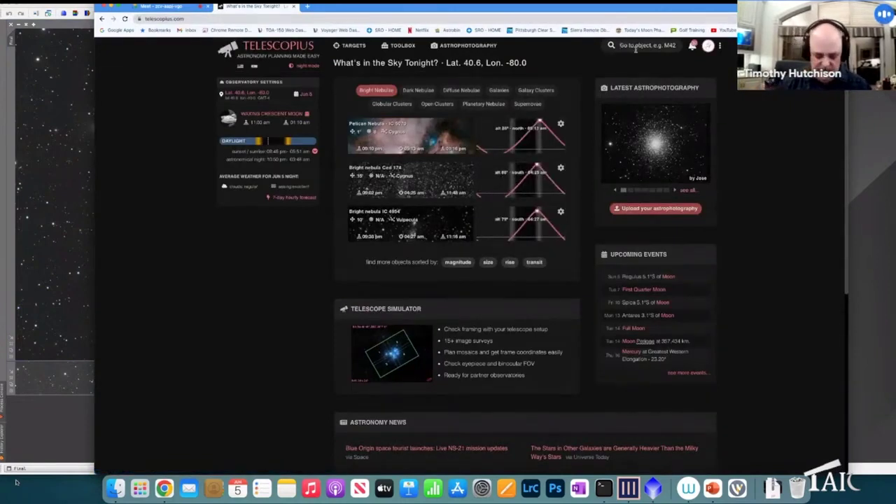
- Find the M65 galaxy on Telescopius and open the mosaic settings of its telescope simulator
left_click(635, 48)
type("M65")
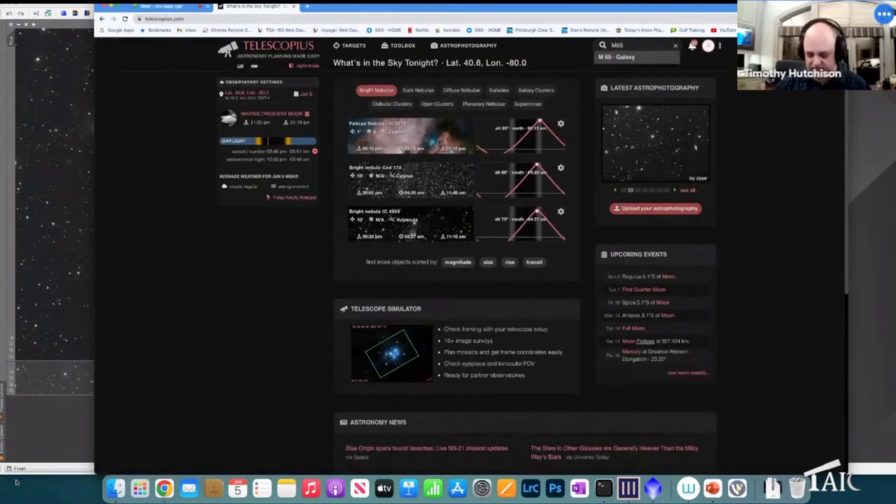
key("Return")
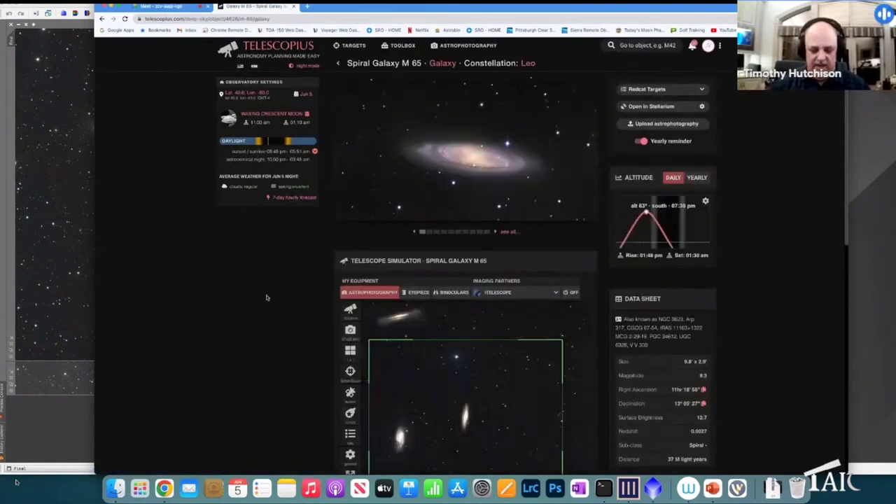
scroll(267, 298, "down", 3)
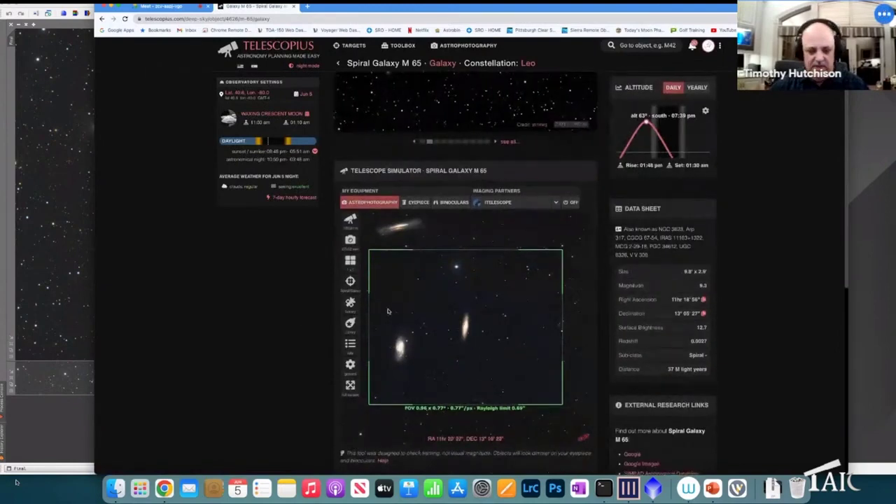
left_click(350, 260)
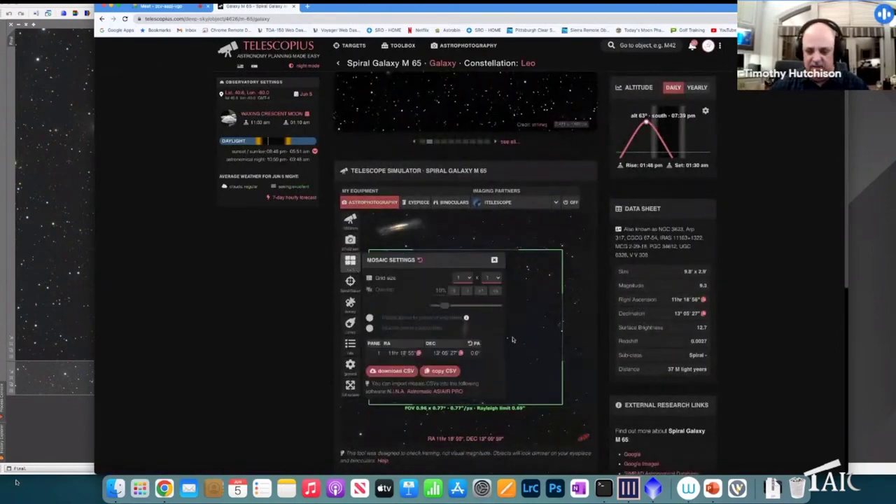
left_click(469, 280)
left_click(460, 287)
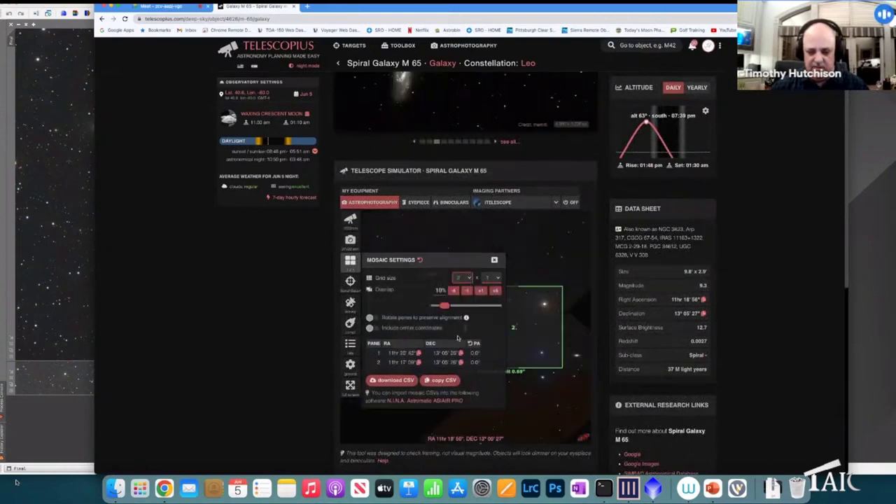
left_click(466, 278)
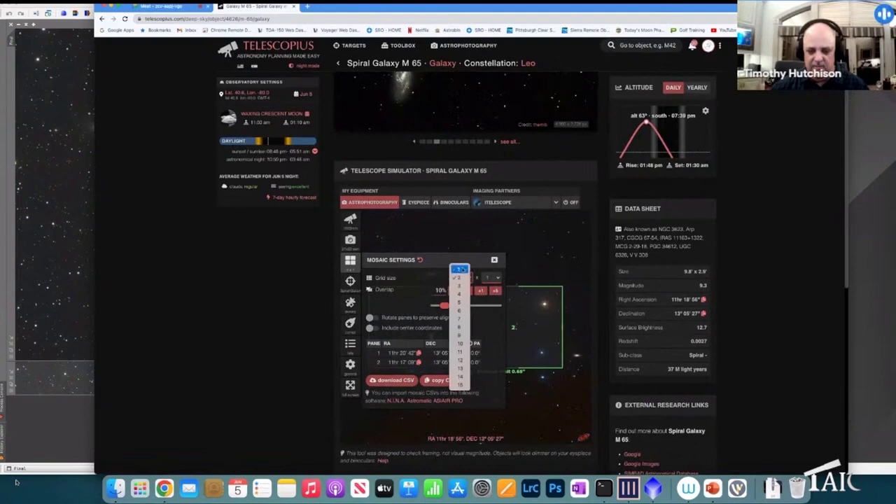
left_click(459, 269)
- Set the M65 mosaic to a 1 x 2 grid with 20% overlap and close the mosaic settings
left_click(488, 278)
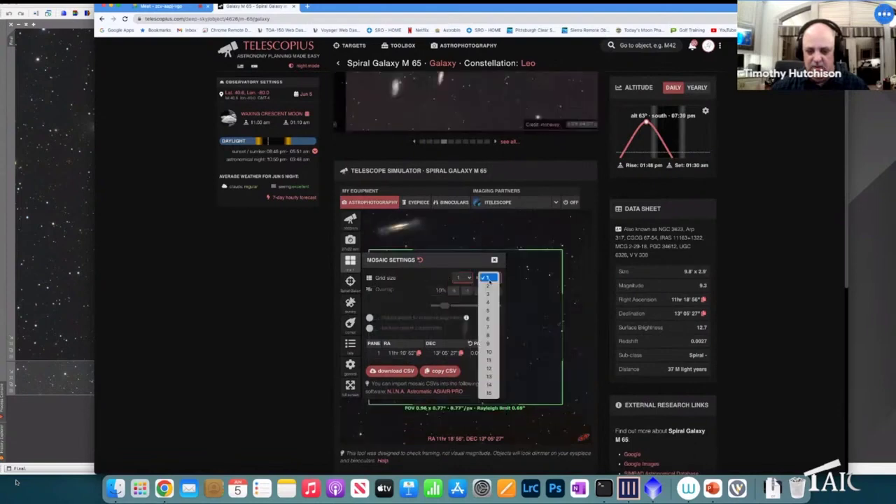
left_click(488, 286)
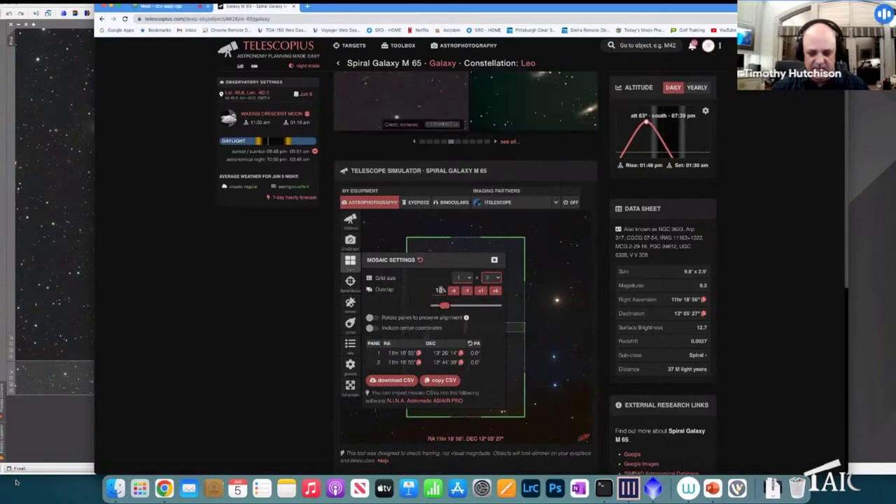
left_click_drag(444, 307, 453, 306)
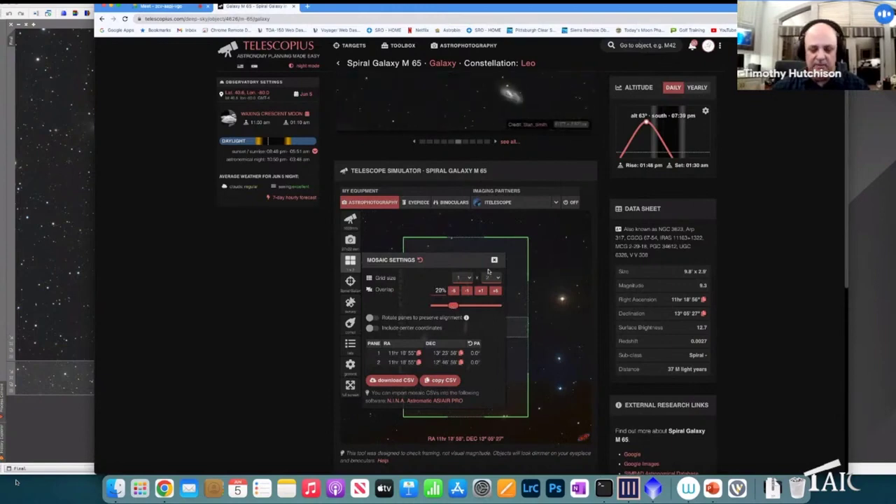
left_click(584, 248)
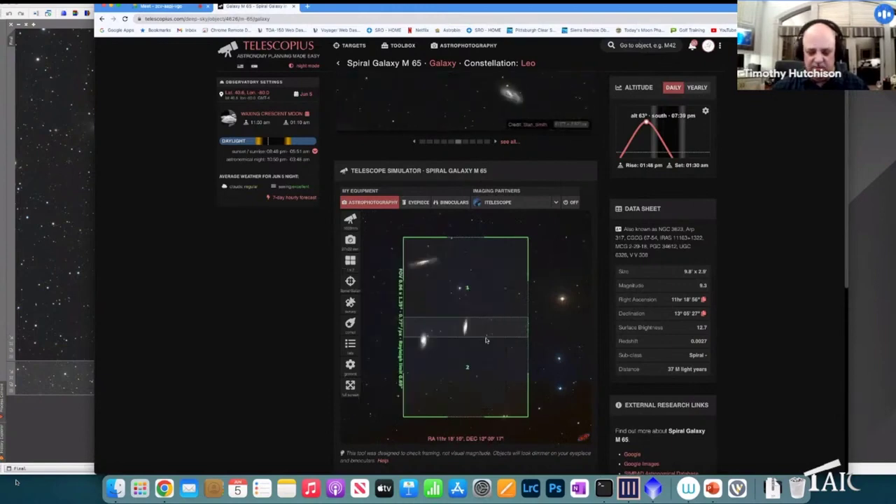
- Recheck the mosaic settings and reframe the sky so that all three Leo Triplet galaxies lie outside the panels' overlap strip
left_click(353, 266)
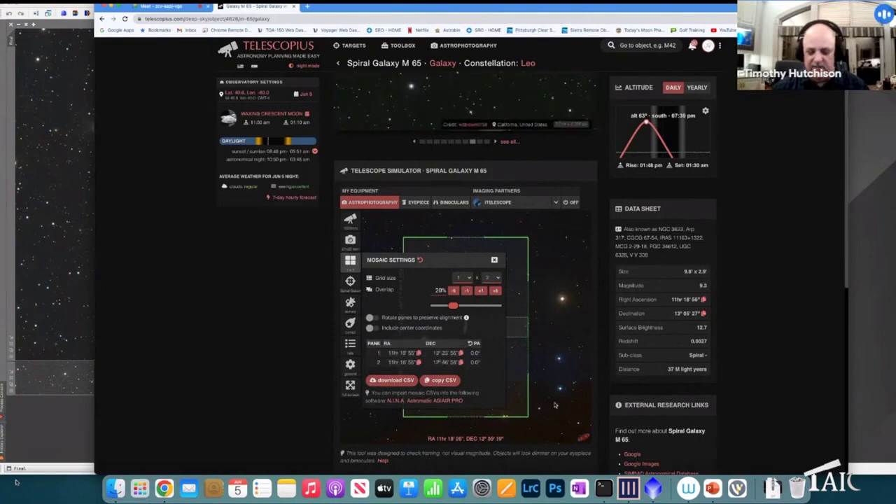
left_click(582, 305)
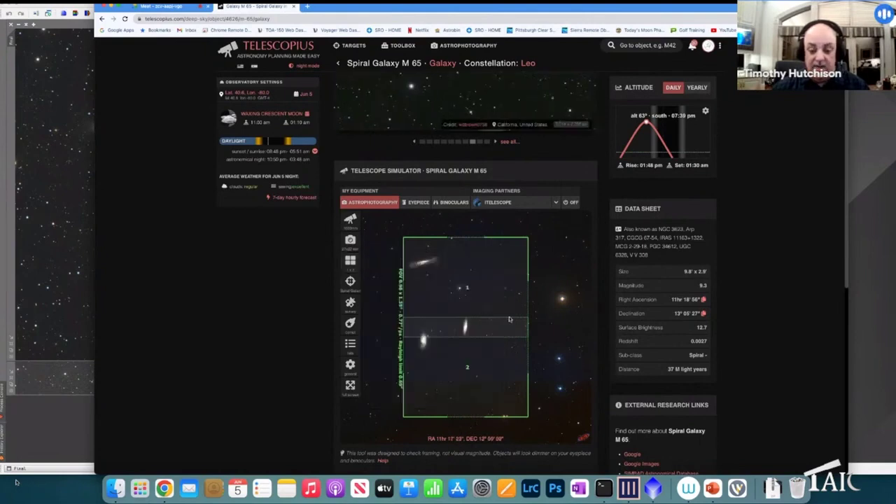
left_click_drag(483, 313, 511, 341)
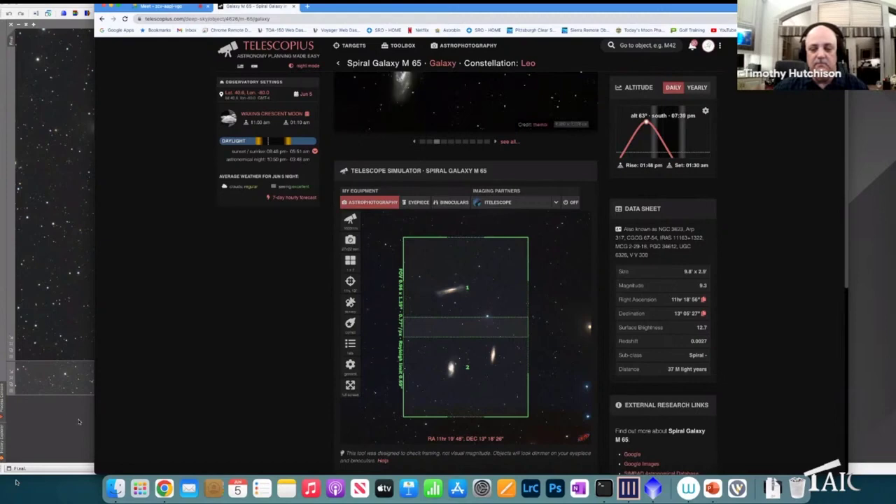
- Switch to PixInsight, open the ImageSolver script to review its parameters and distortion correction options, and exit without running it
left_click(79, 421)
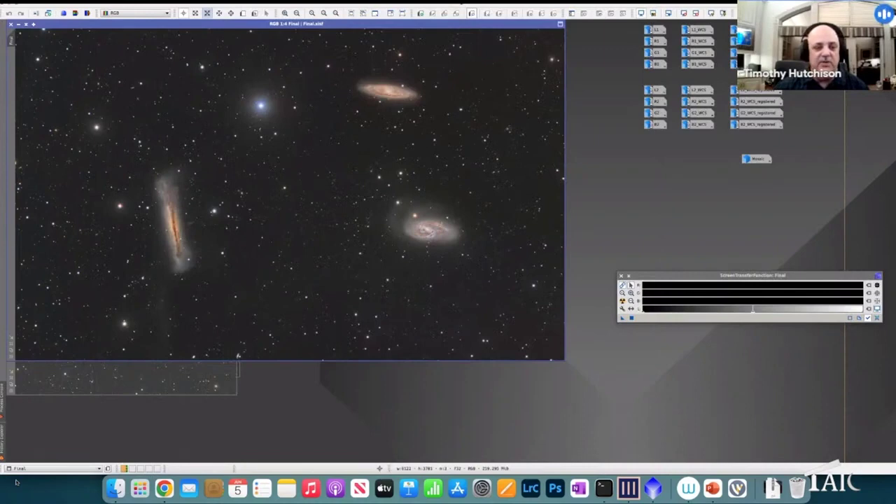
left_click(188, 1)
mouse_move(211, 74)
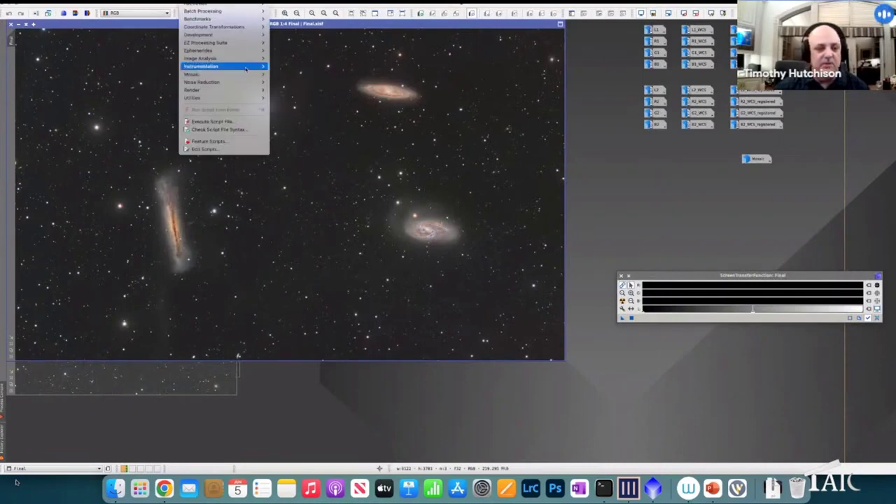
mouse_move(234, 59)
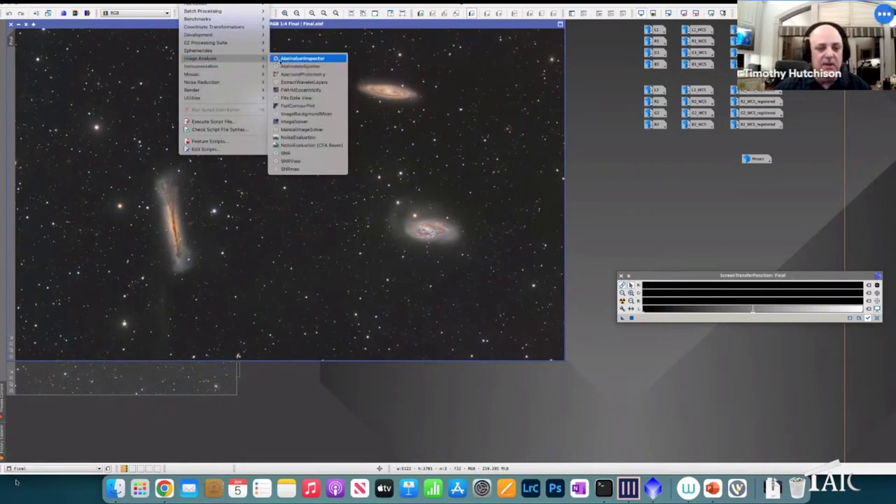
left_click(294, 121)
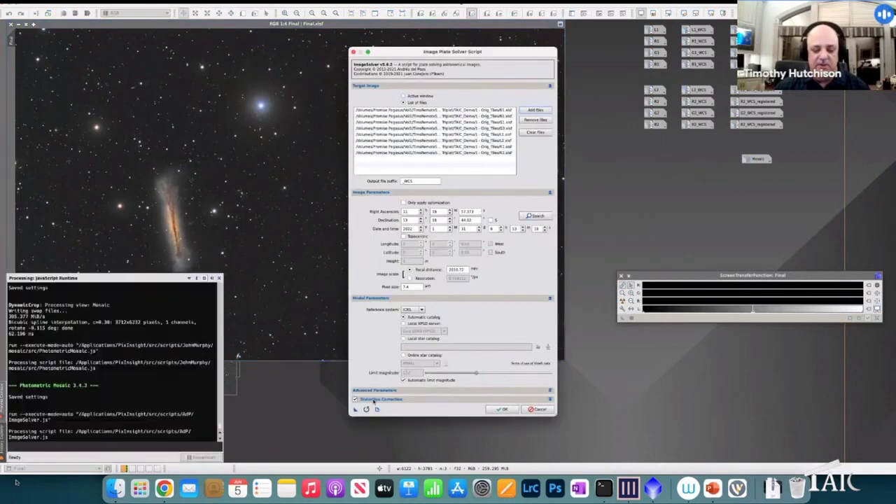
left_click(376, 400)
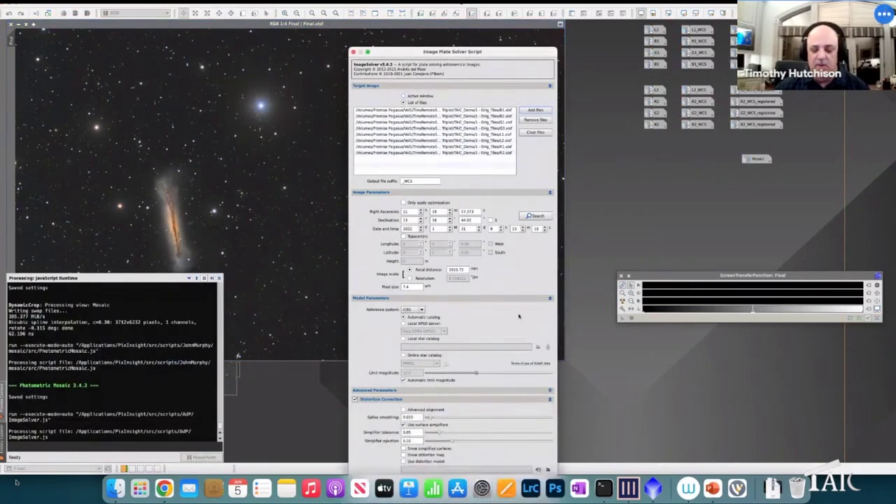
left_click(551, 298)
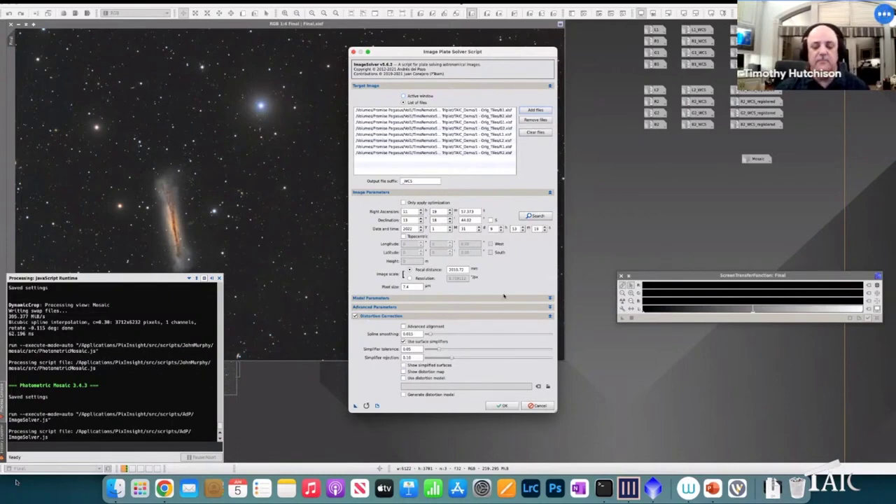
left_click(551, 316)
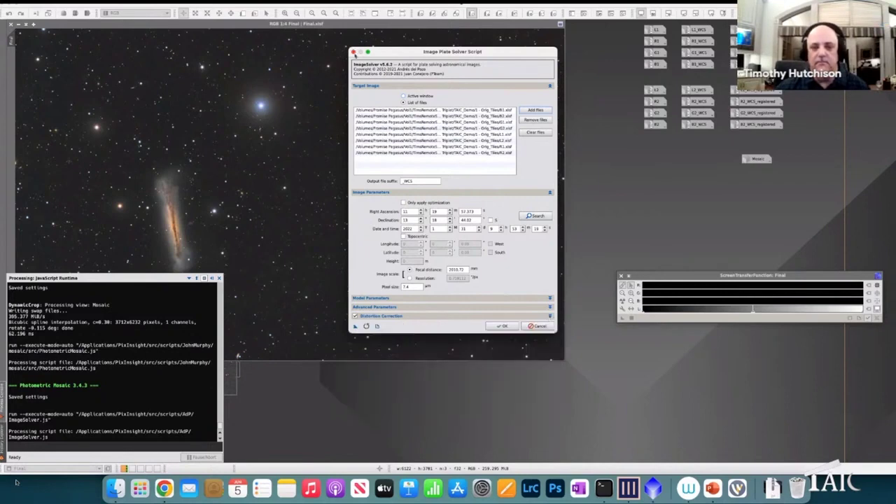
left_click(538, 326)
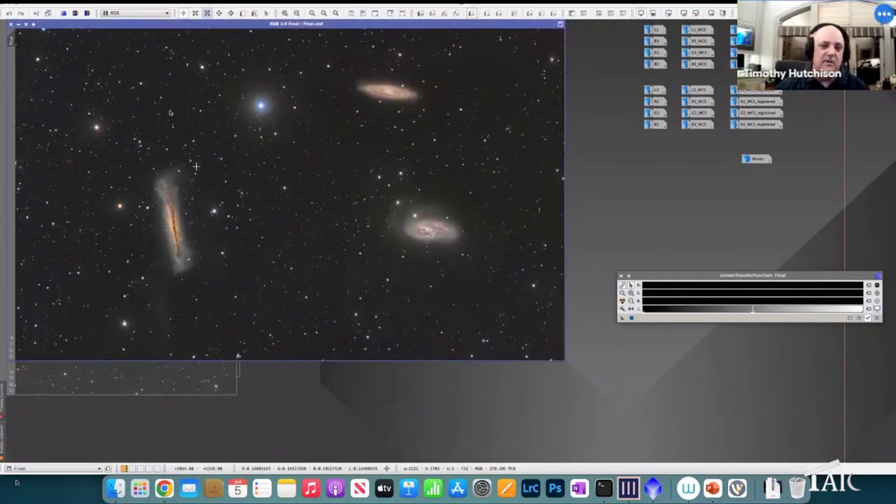
left_click(172, 1)
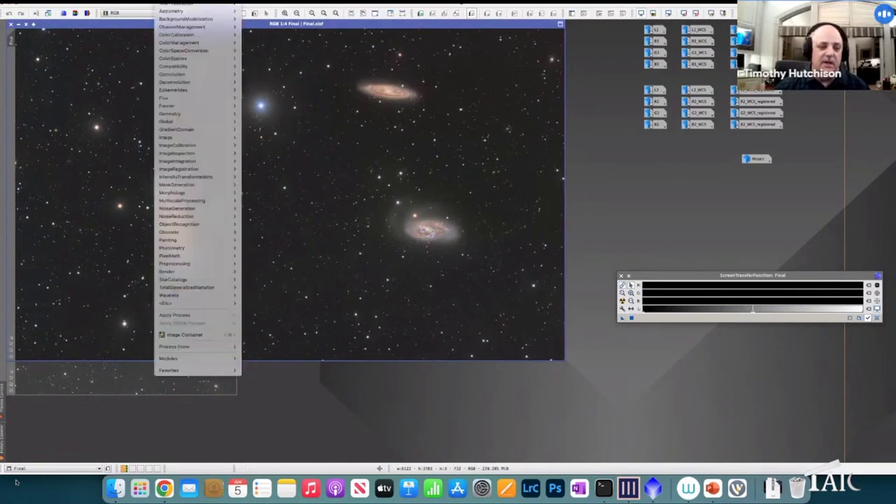
mouse_move(190, 161)
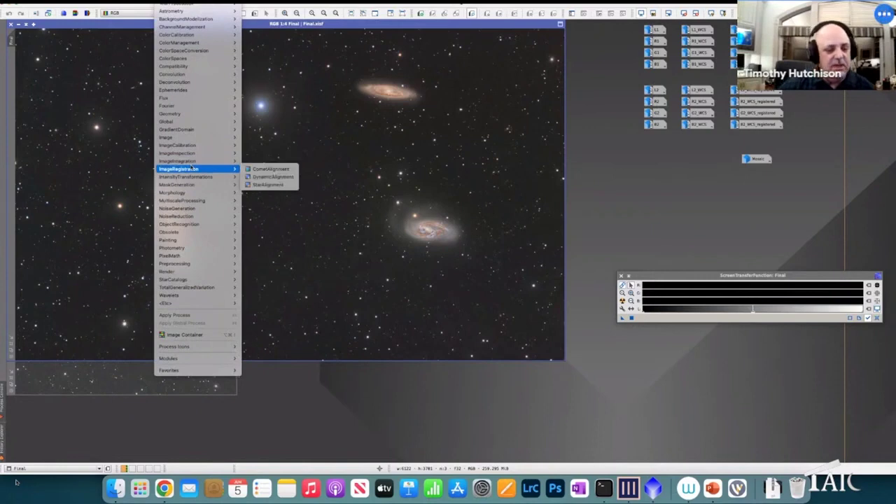
key("Escape")
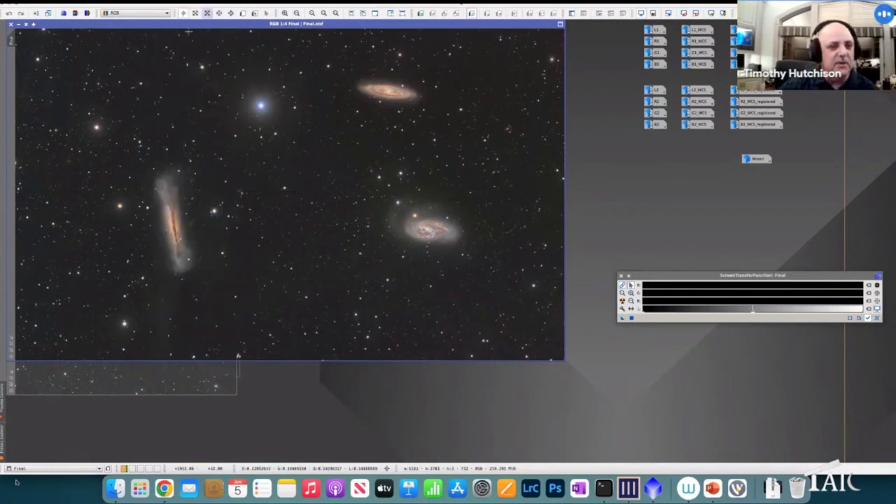
- Open the GradientMergeMosaic process over the Final image to review its target frames and parameters, and close it without applying it
left_click(171, 1)
mouse_move(179, 6)
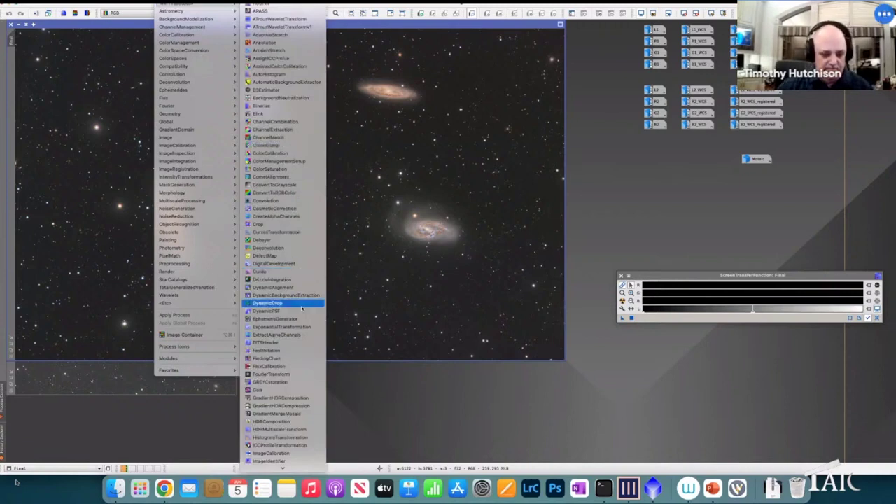
left_click(300, 414)
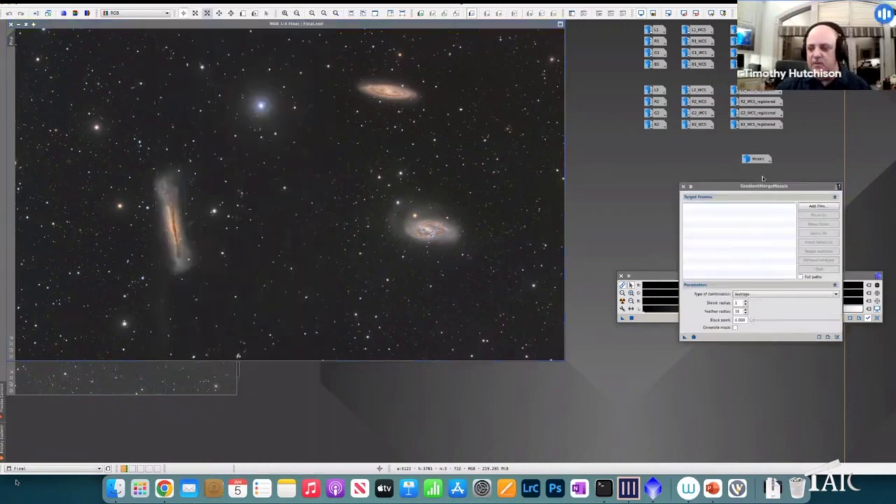
left_click_drag(747, 187, 397, 160)
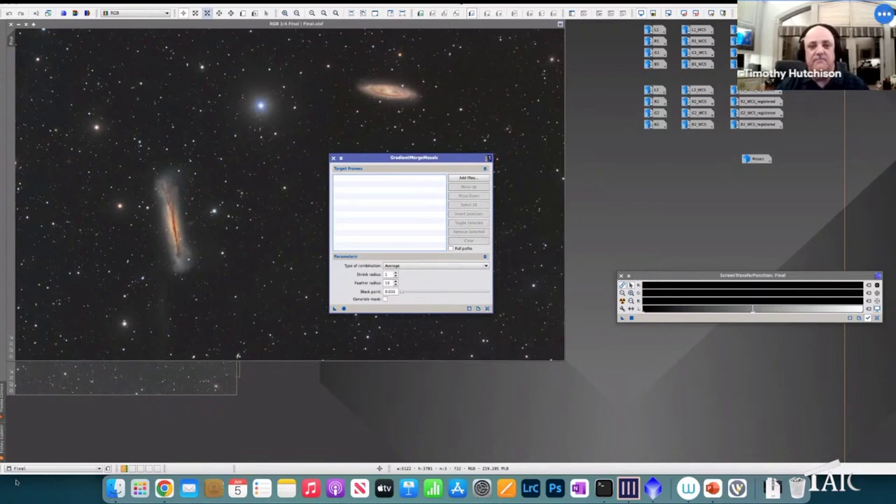
left_click(333, 160)
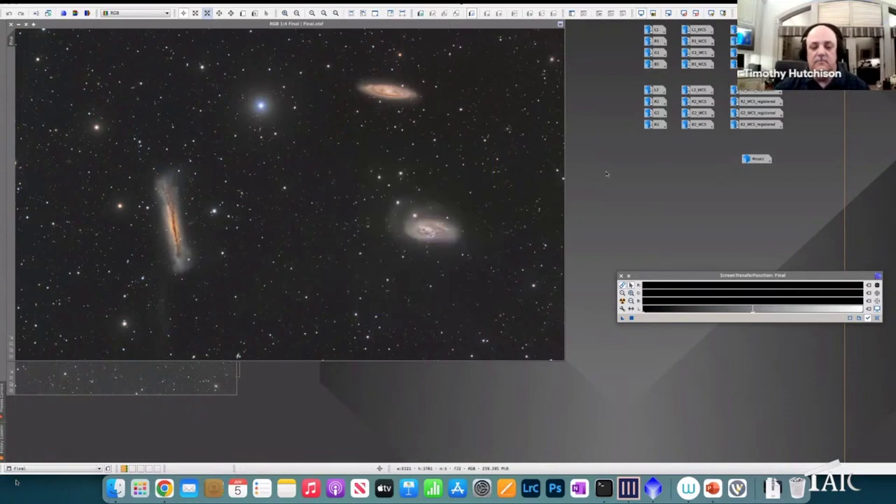